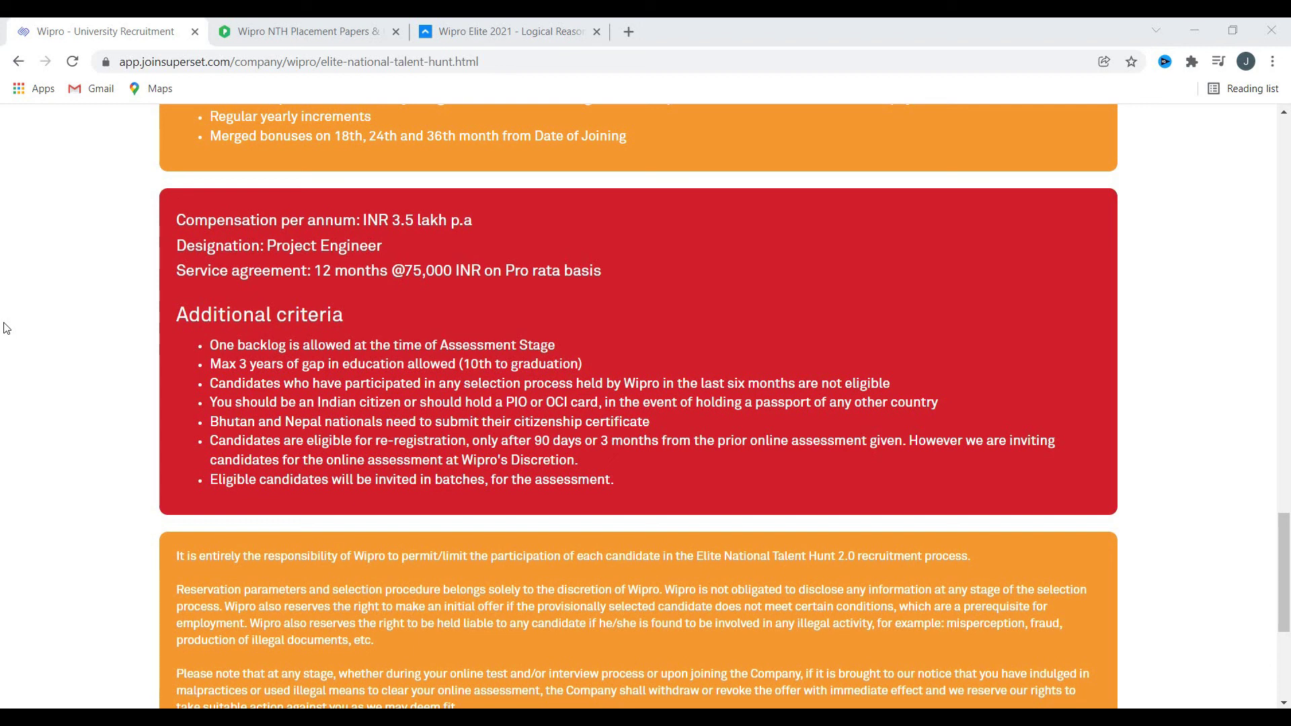
Open the Elite National Talent Hunt registration from Wipro's recruitment page and start applying for the job
scroll(201, 142, down, 5)
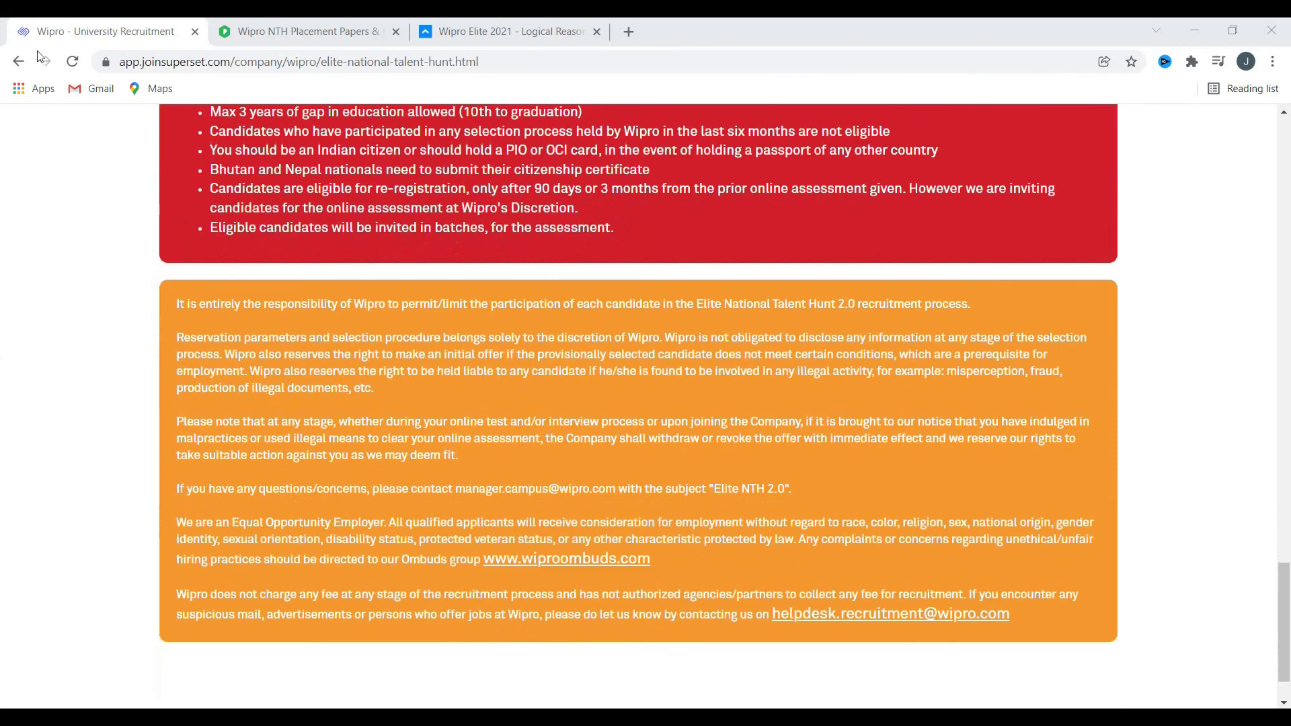
scroll(202, 135, up, 20)
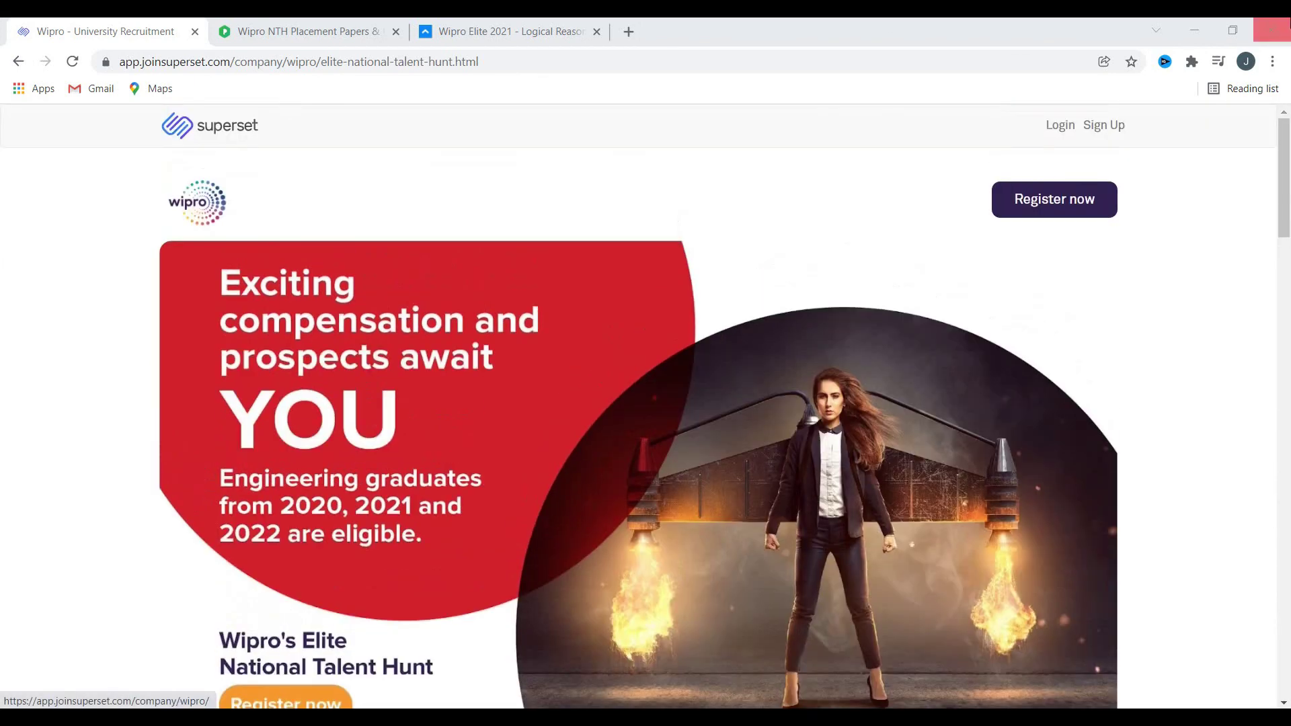
click(1039, 216)
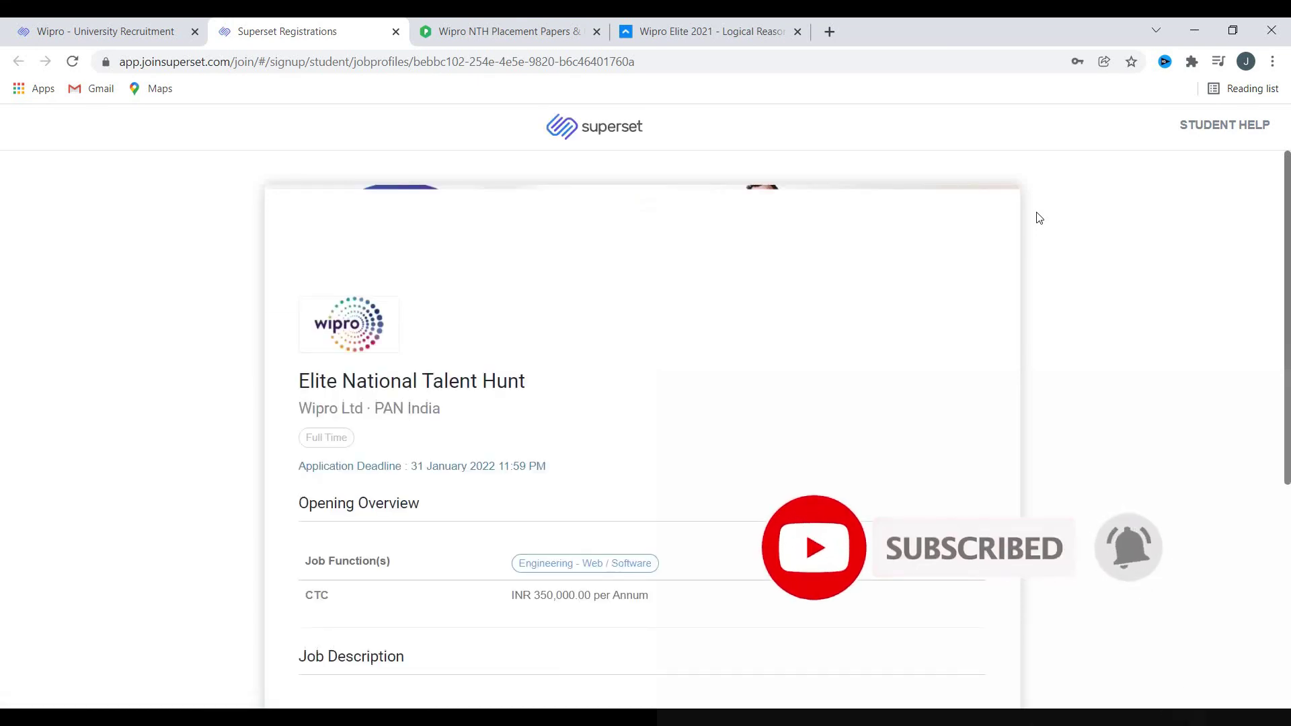
scroll(520, 303, down, 5)
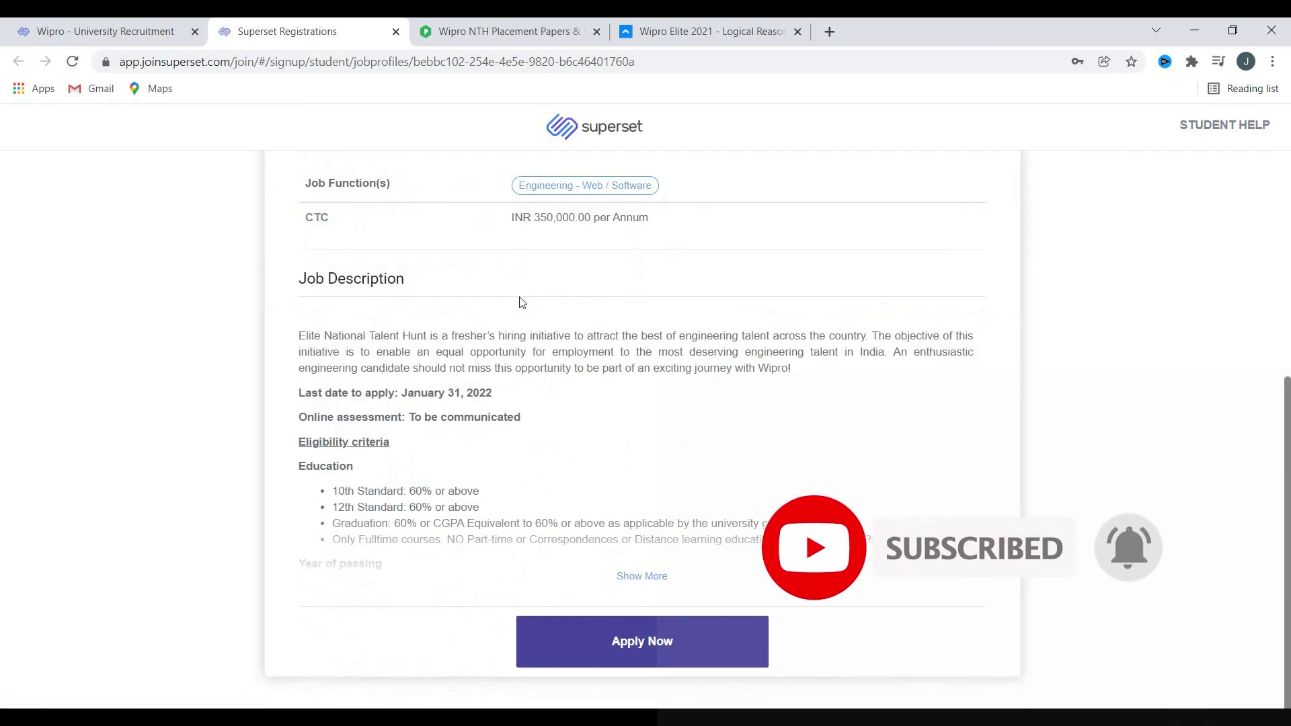
click(656, 664)
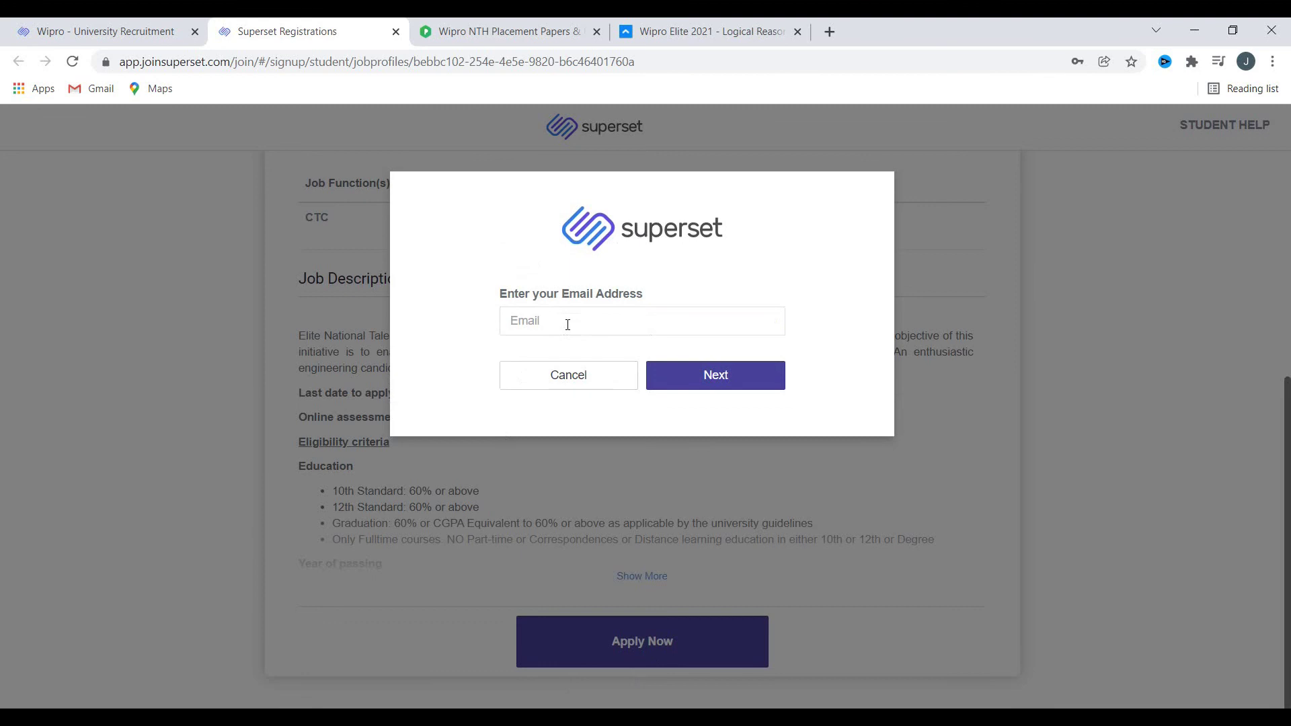
Enter the applicant's email address and proceed with Register and Apply
key(ctrl+v)
click(707, 374)
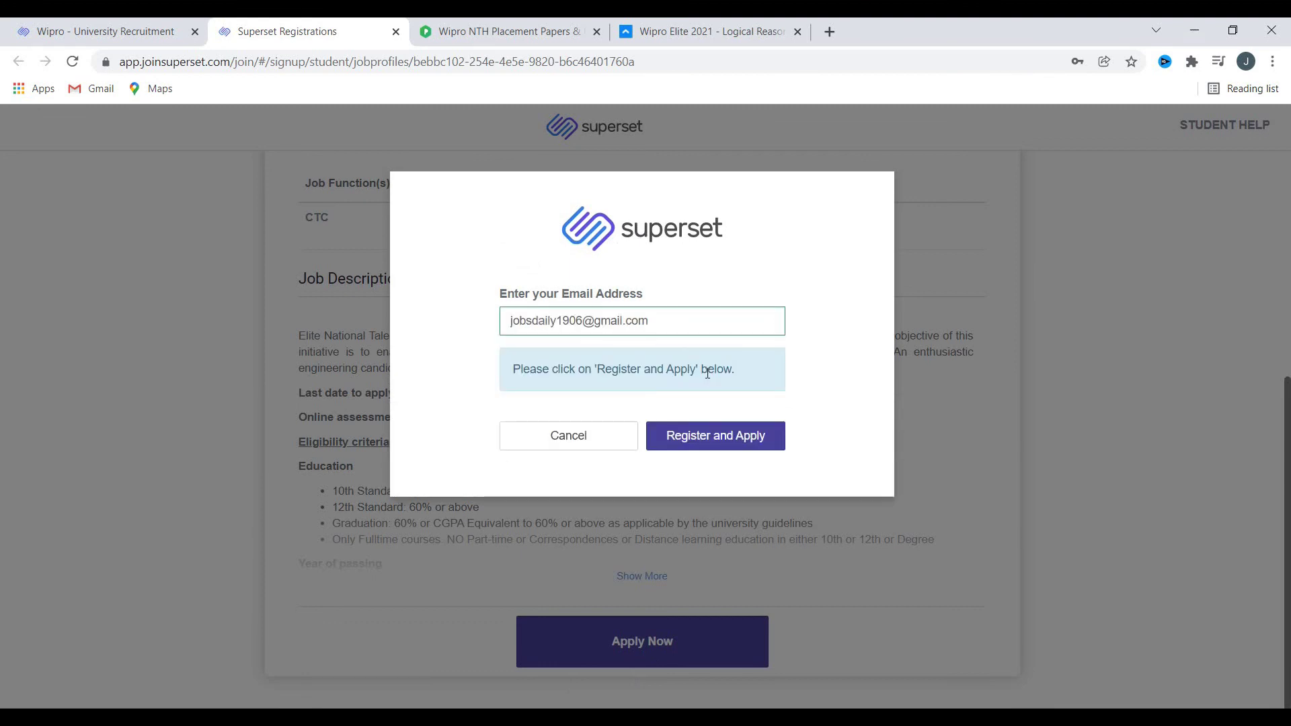
click(716, 439)
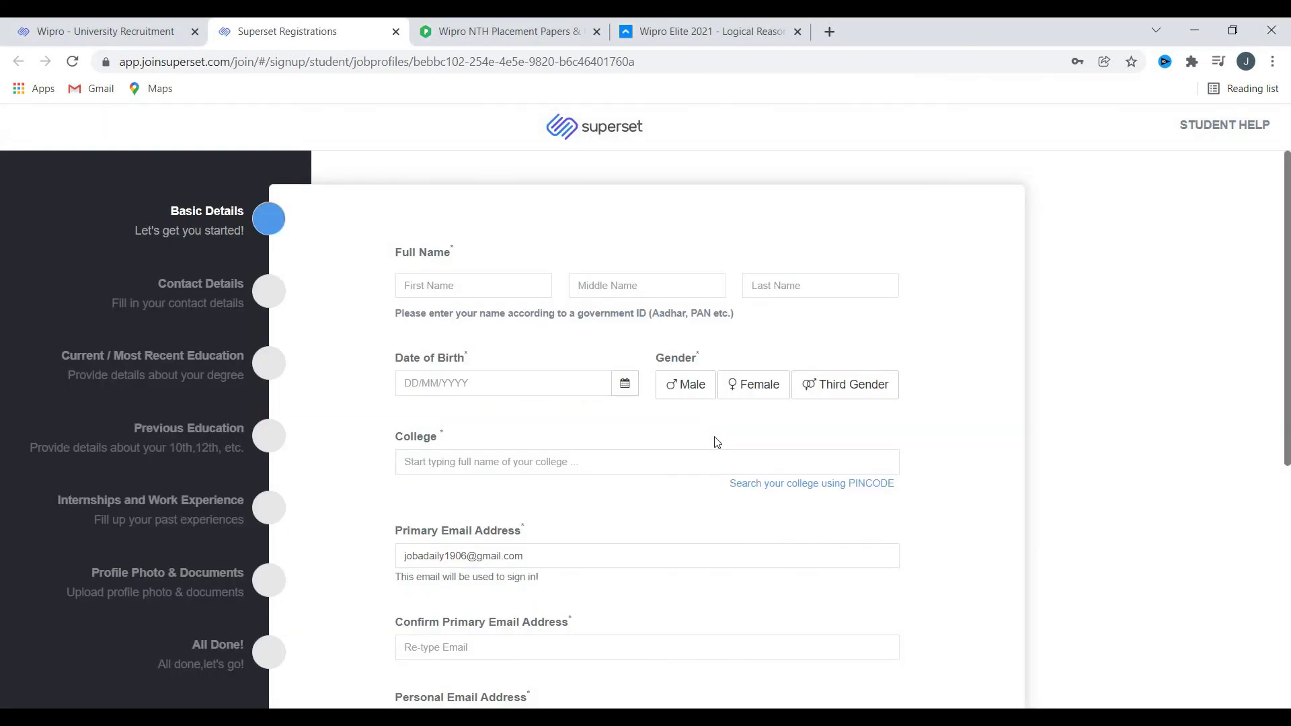
Examine the fields of the Basic Details form, especially the primary, confirmation and personal email addresses and the mobile number
scroll(707, 443, down, 6)
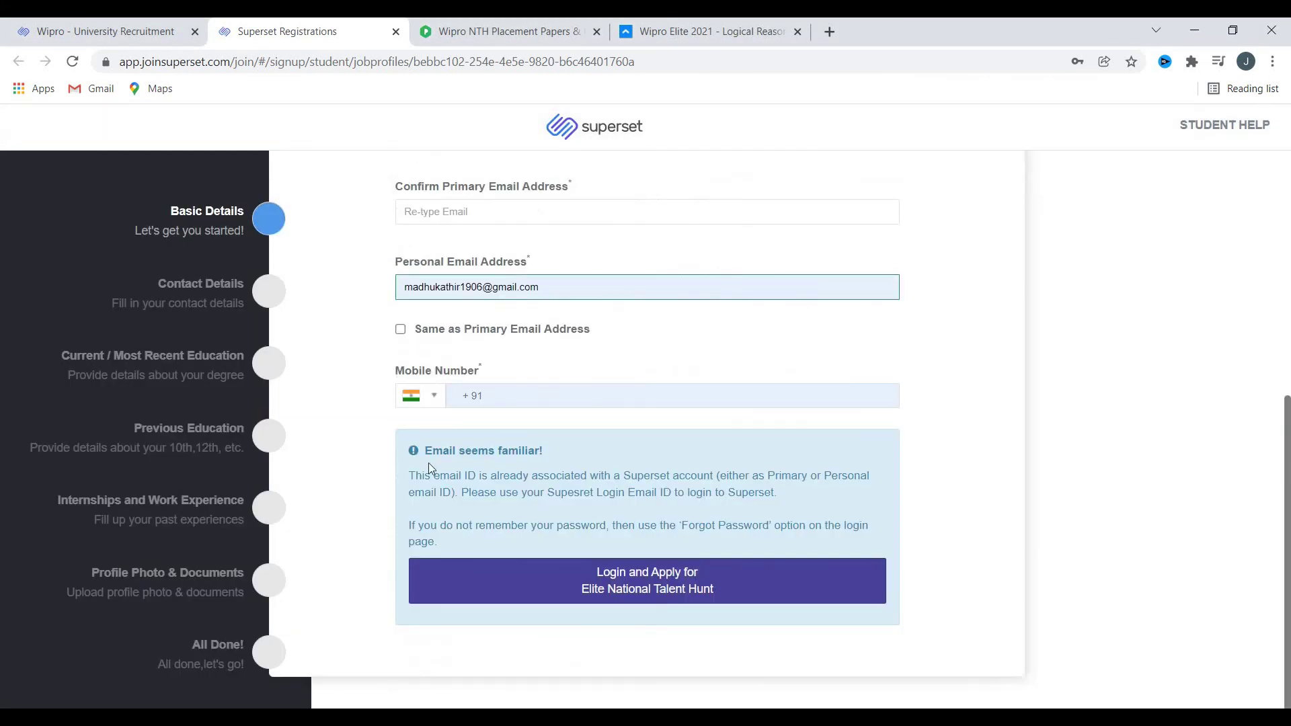
scroll(358, 377, up, 6)
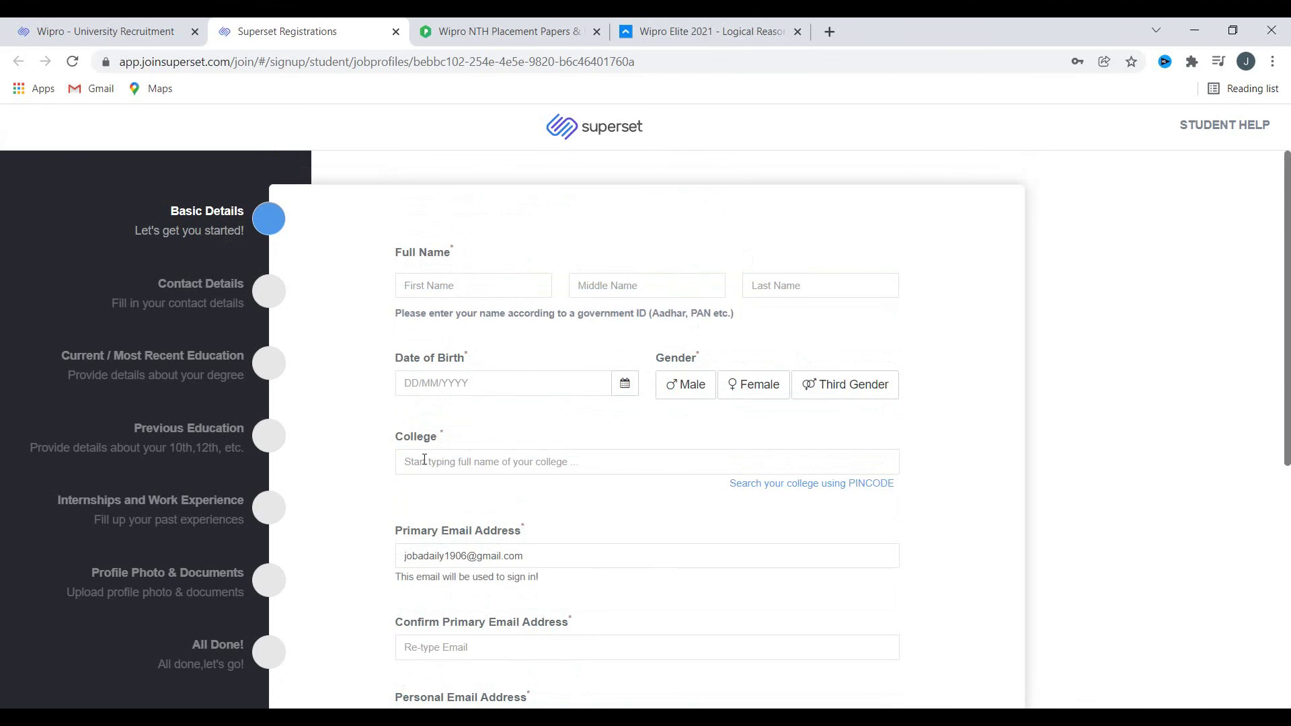
scroll(415, 457, down, 4)
scroll(410, 443, down, 3)
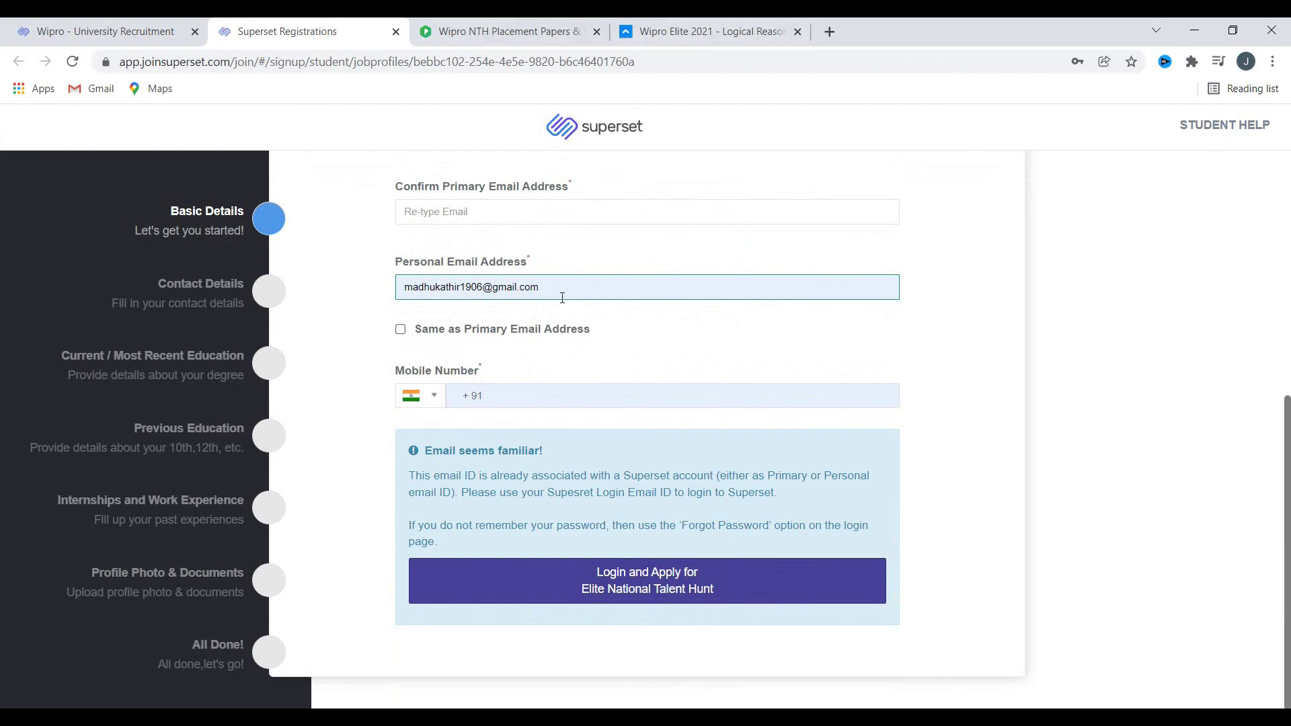
scroll(562, 298, up, 3)
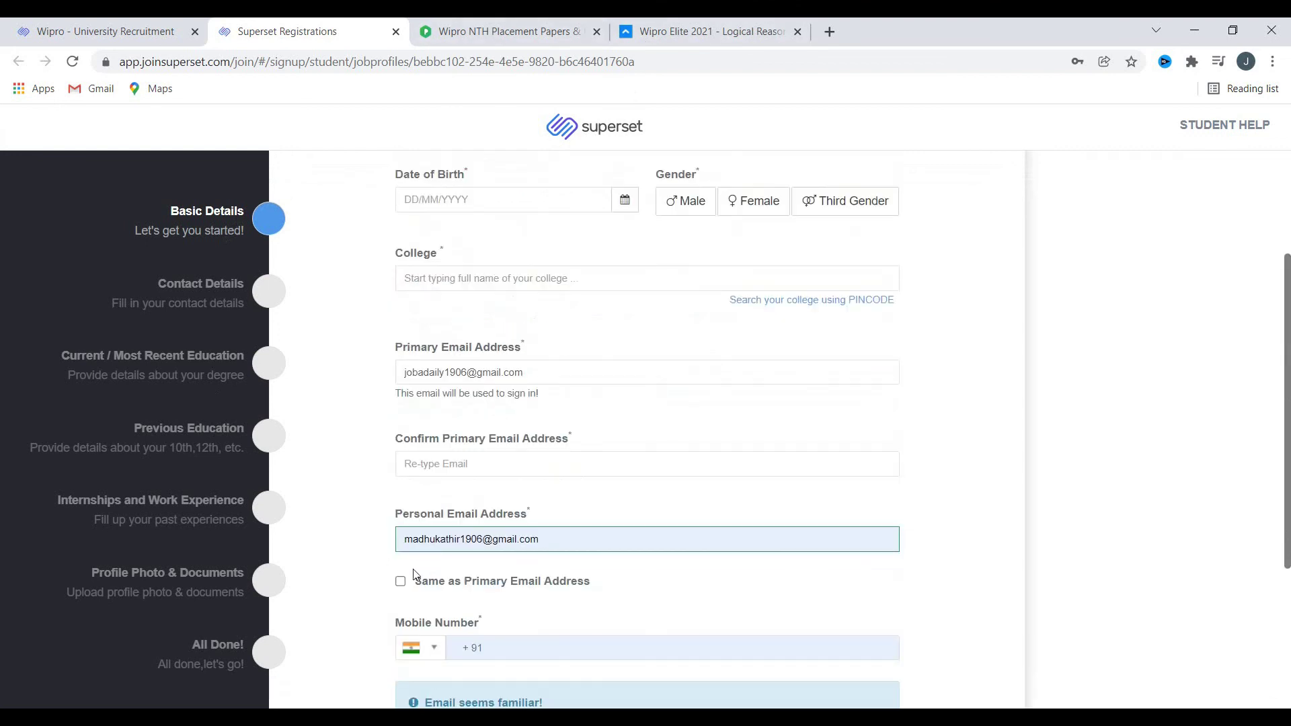
click(461, 464)
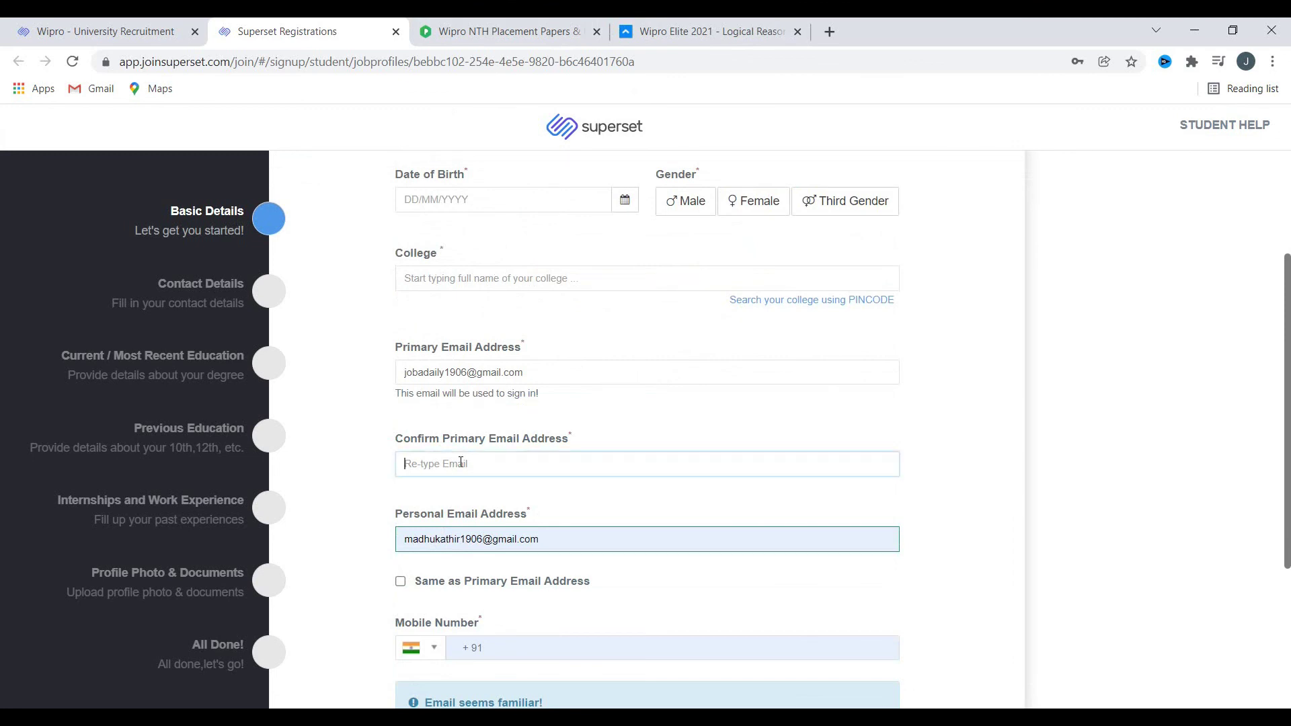
drag(528, 373, 360, 375)
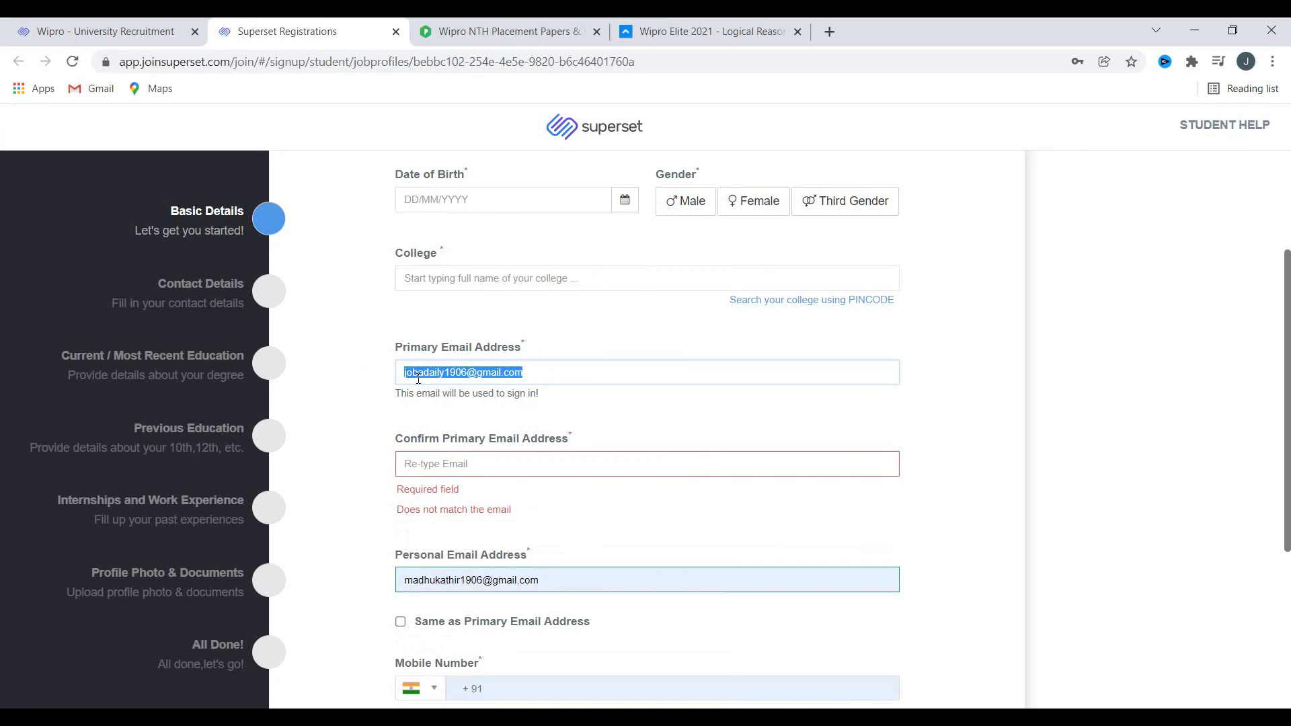
click(419, 403)
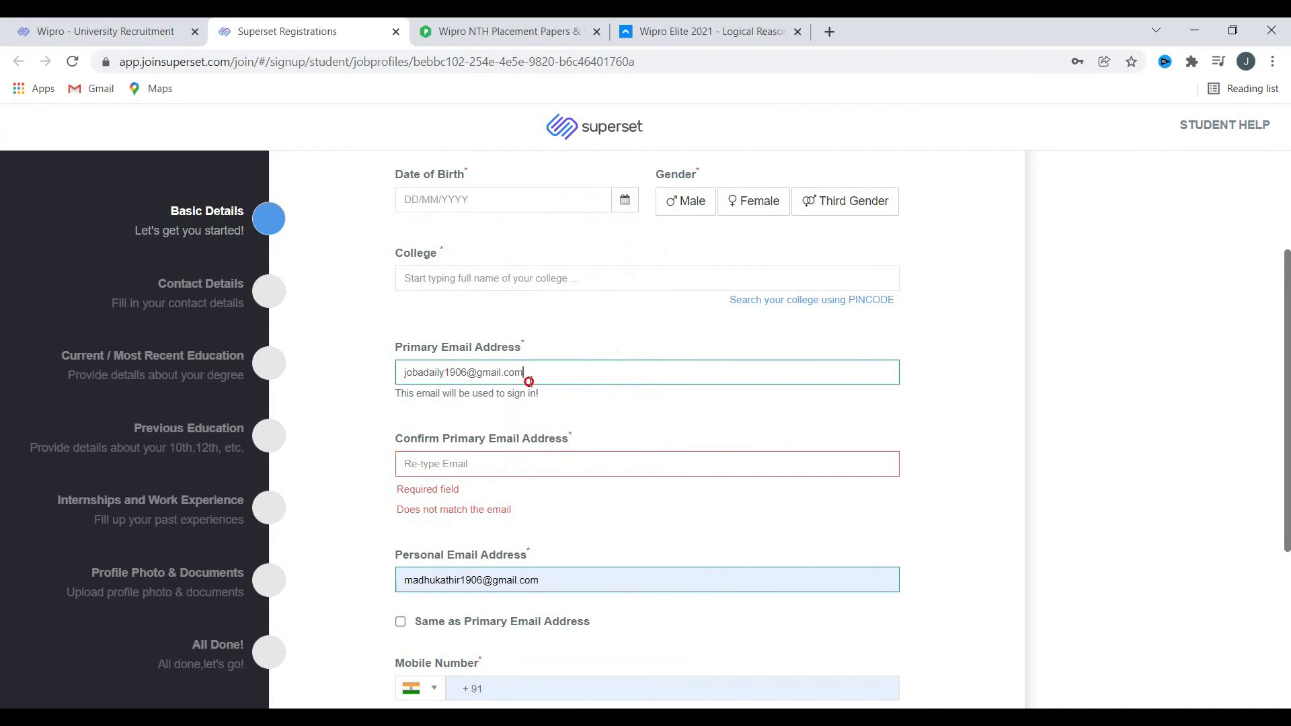
drag(527, 374, 254, 379)
click(442, 471)
scroll(476, 464, down, 4)
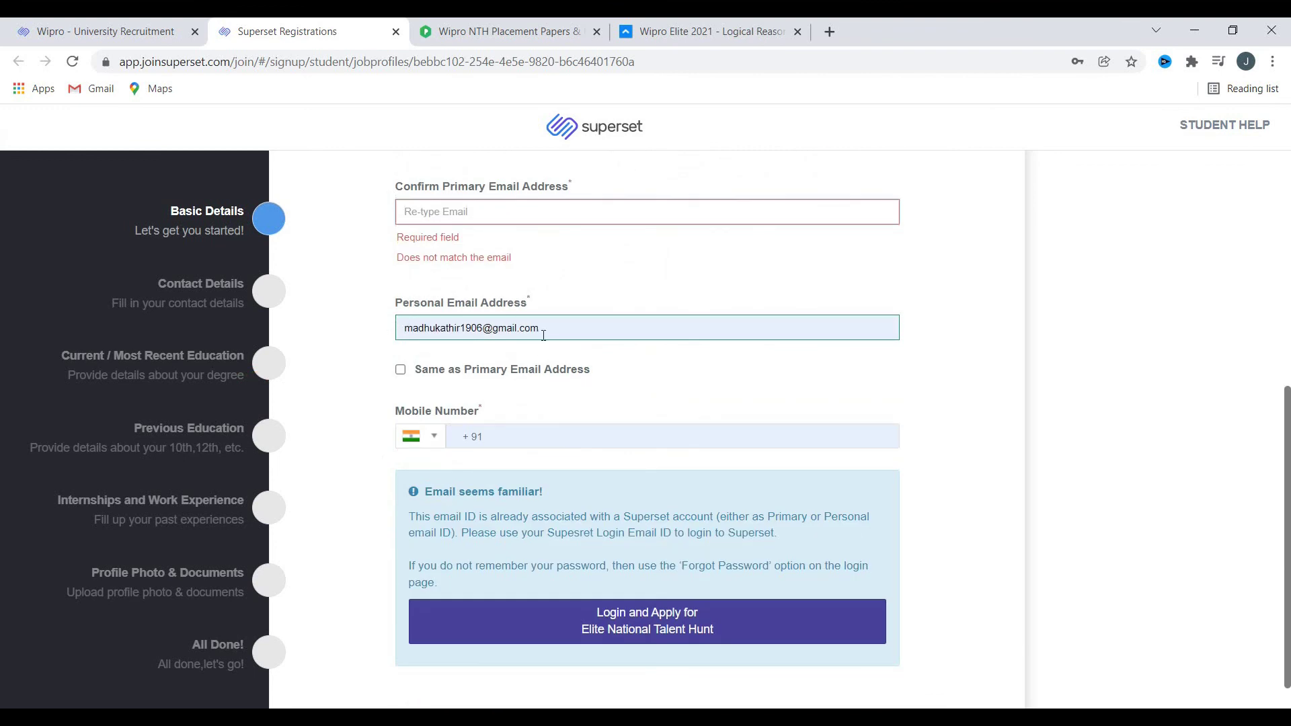
drag(540, 328, 403, 330)
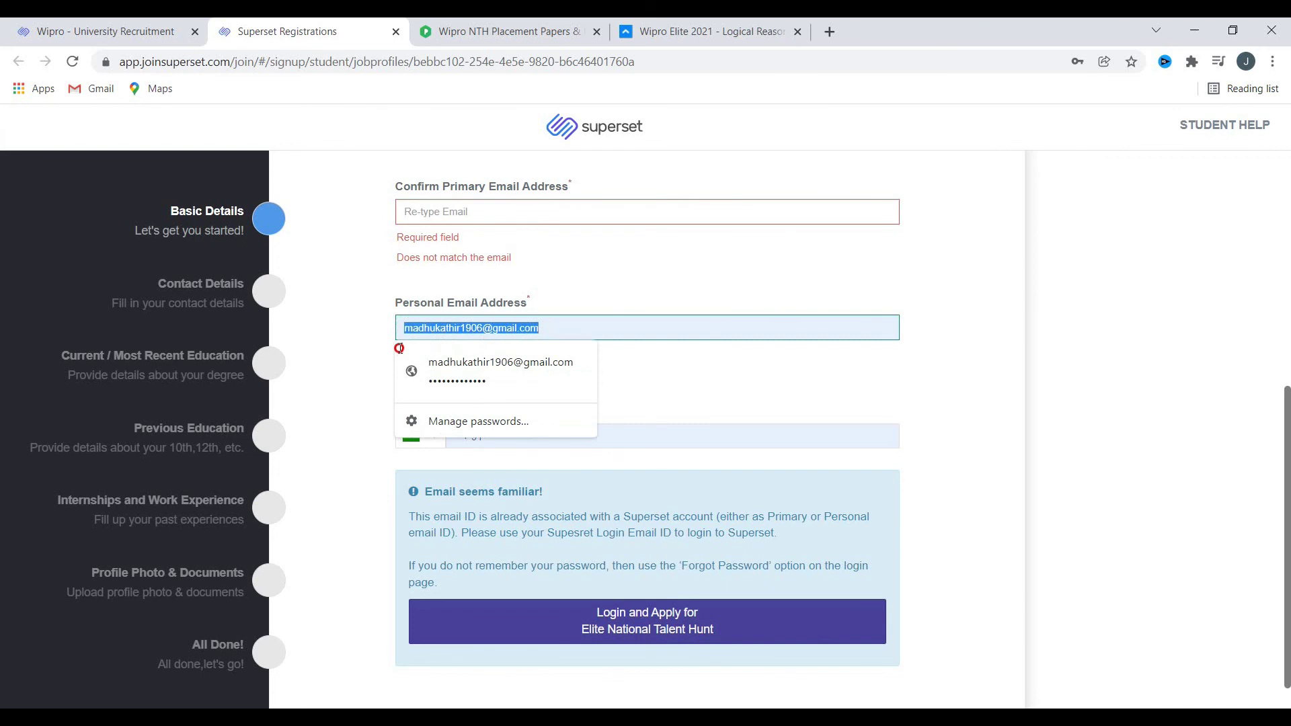
click(360, 347)
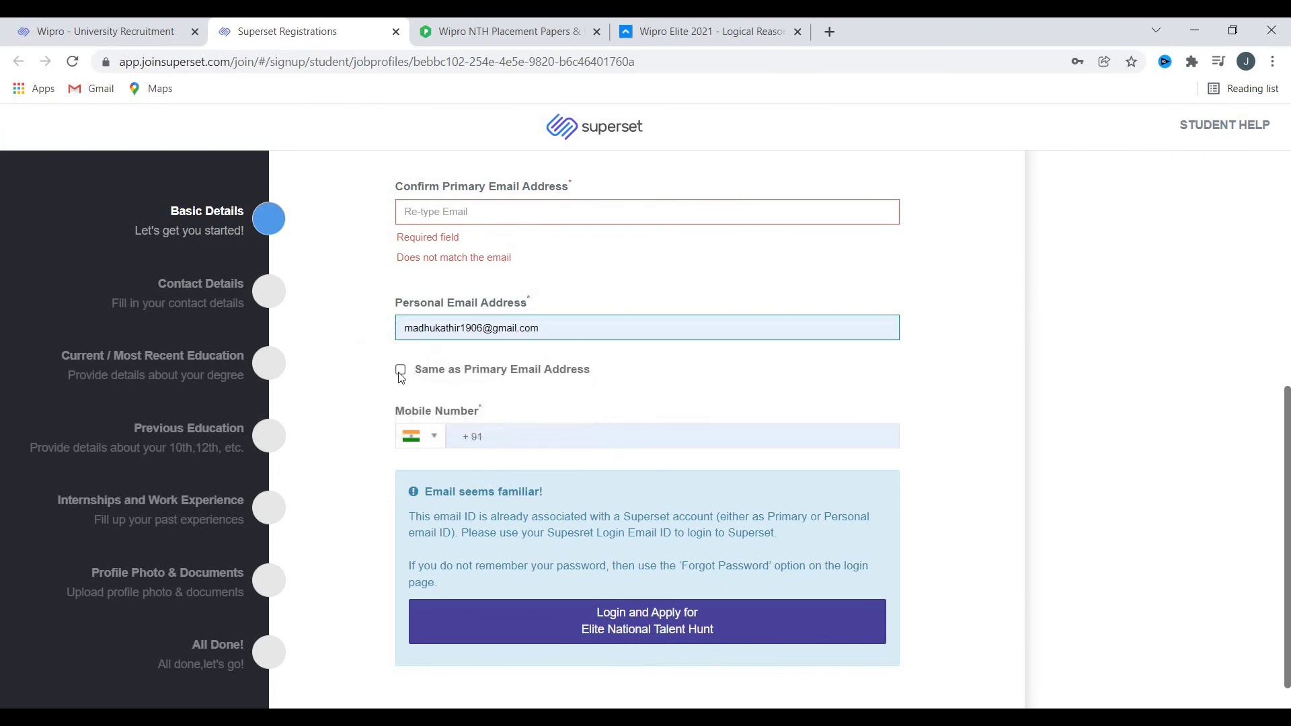
scroll(400, 377, down, 1)
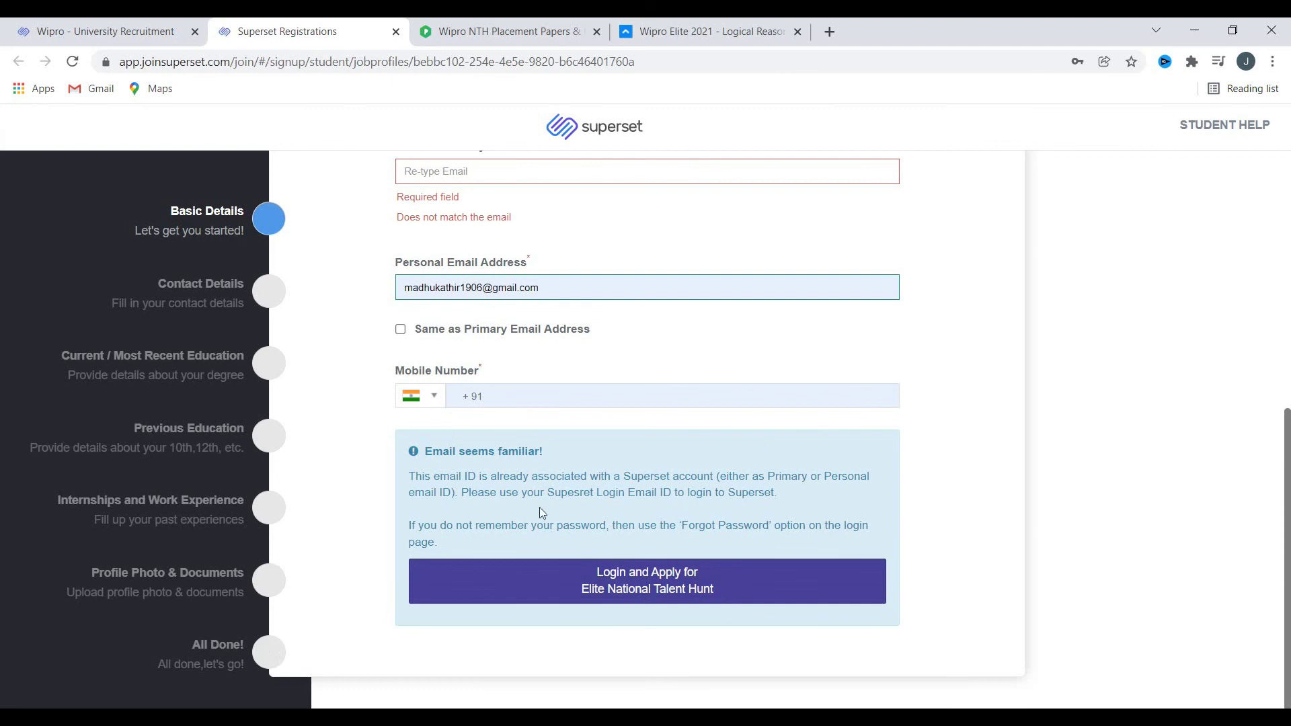
Continue with Login and Apply for Elite National Talent Hunt and review the Contact Details form through the resume attachment
click(649, 580)
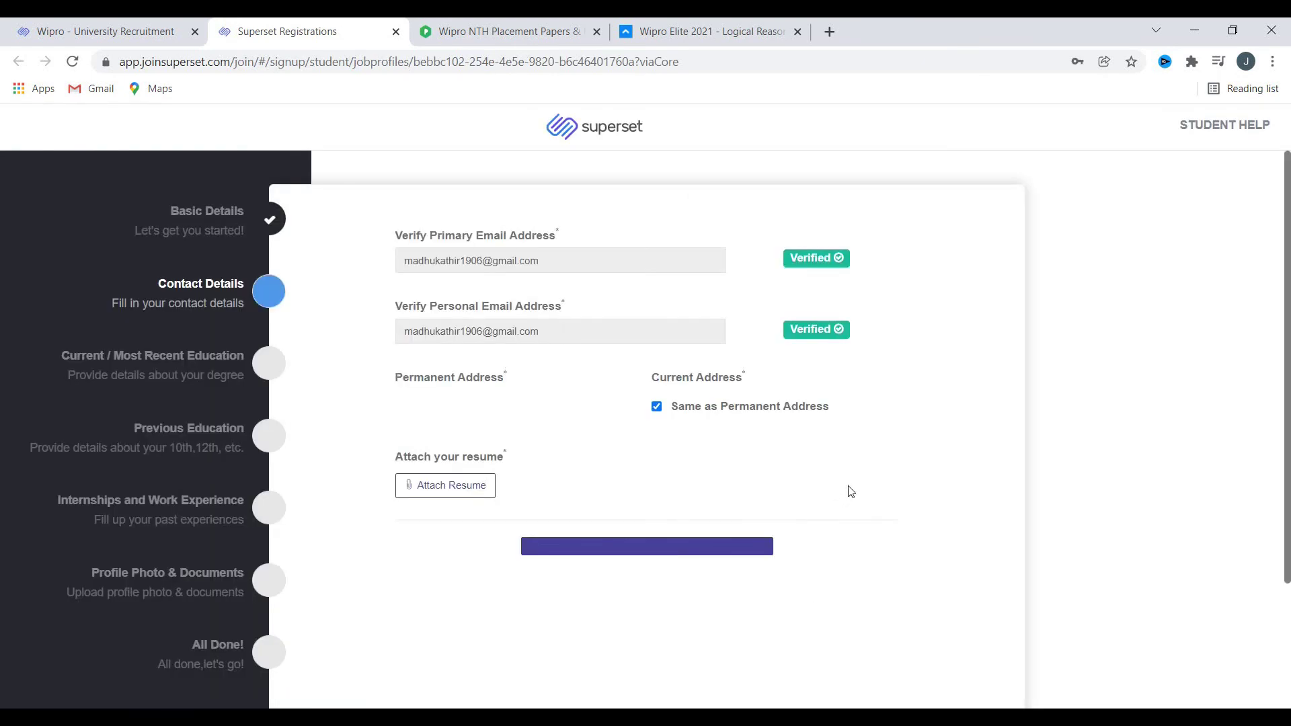
scroll(849, 491, down, 3)
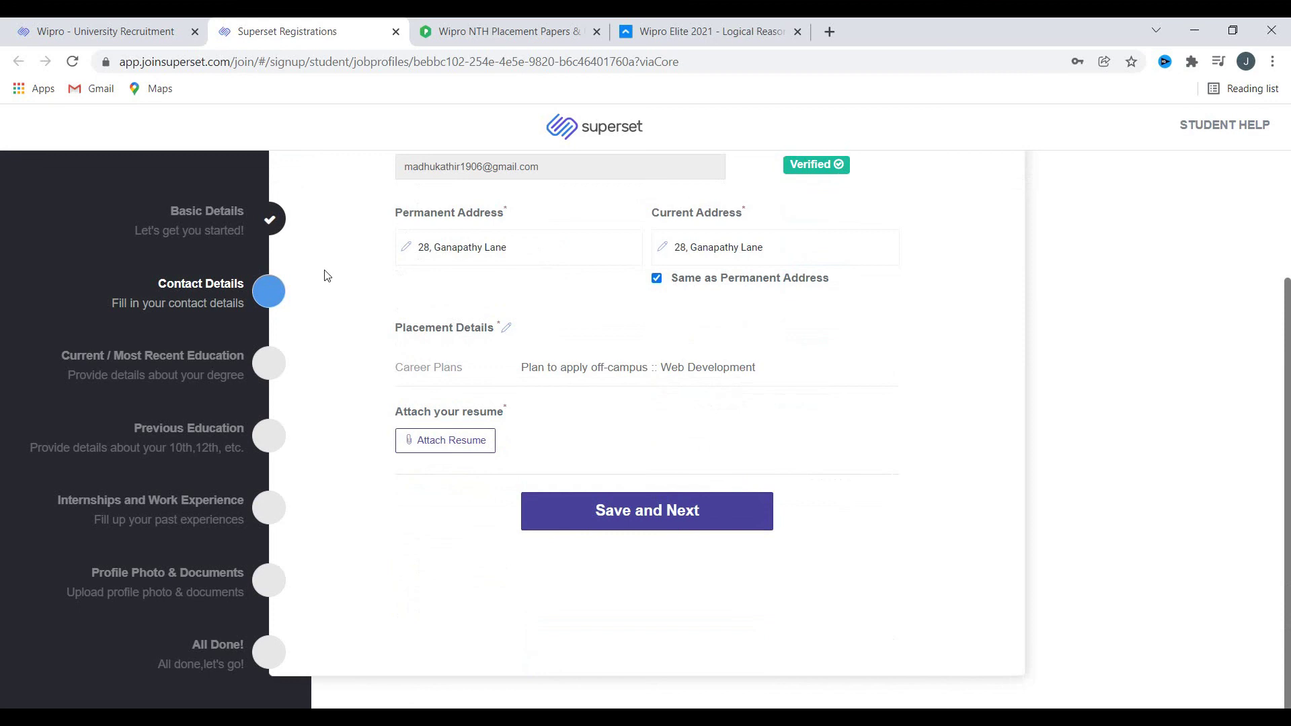
Return to Wipro's recruitment page and examine the evaluation process
click(501, 31)
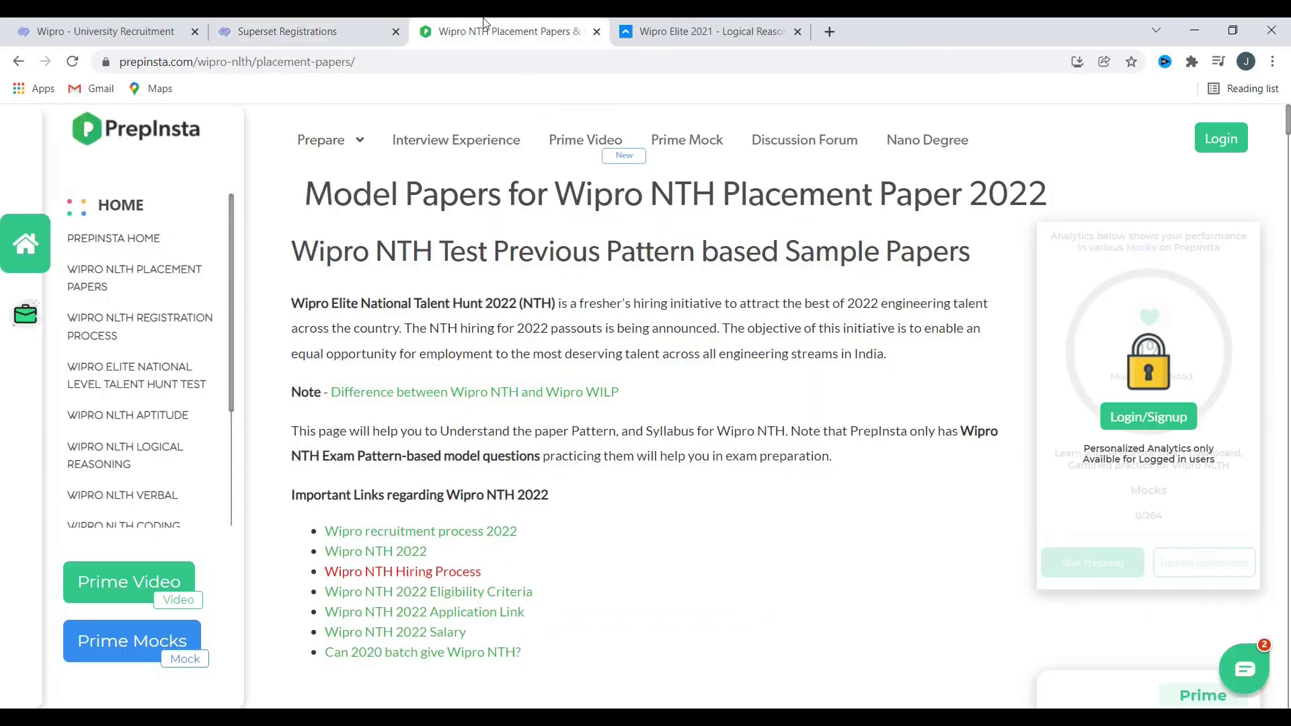
click(111, 27)
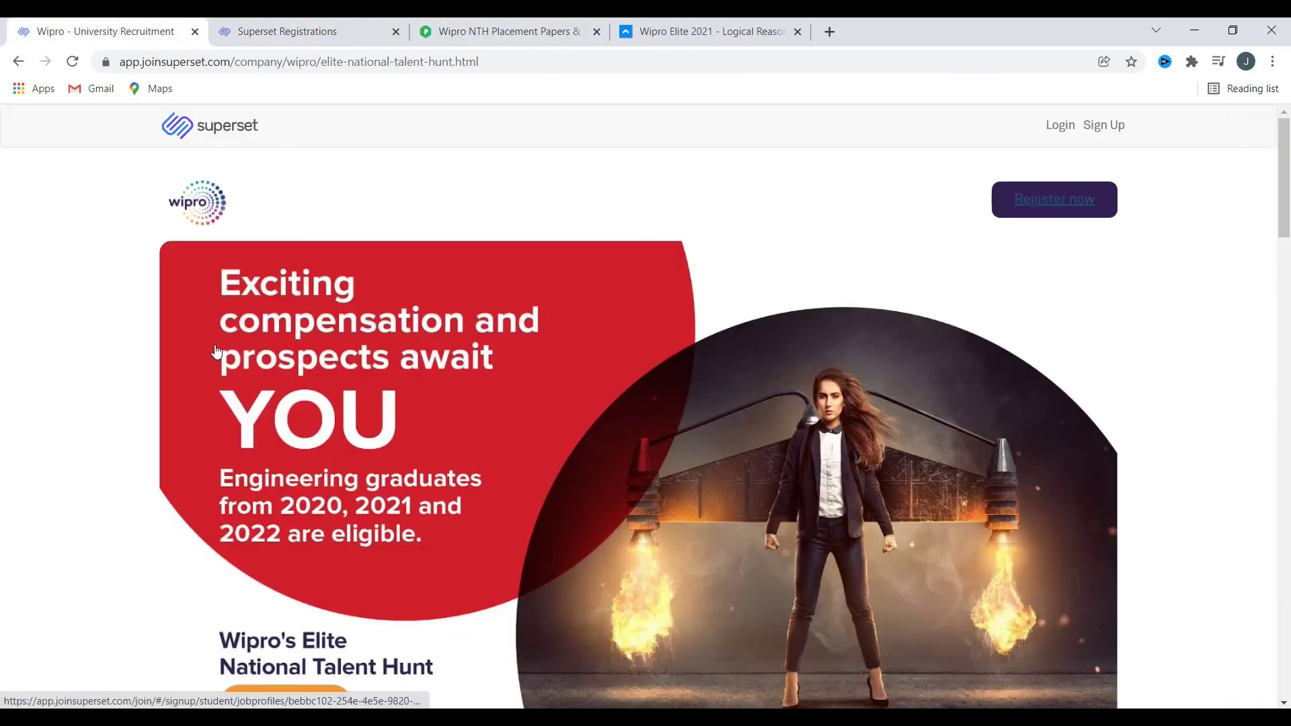
scroll(256, 425, down, 10)
scroll(256, 425, down, 4)
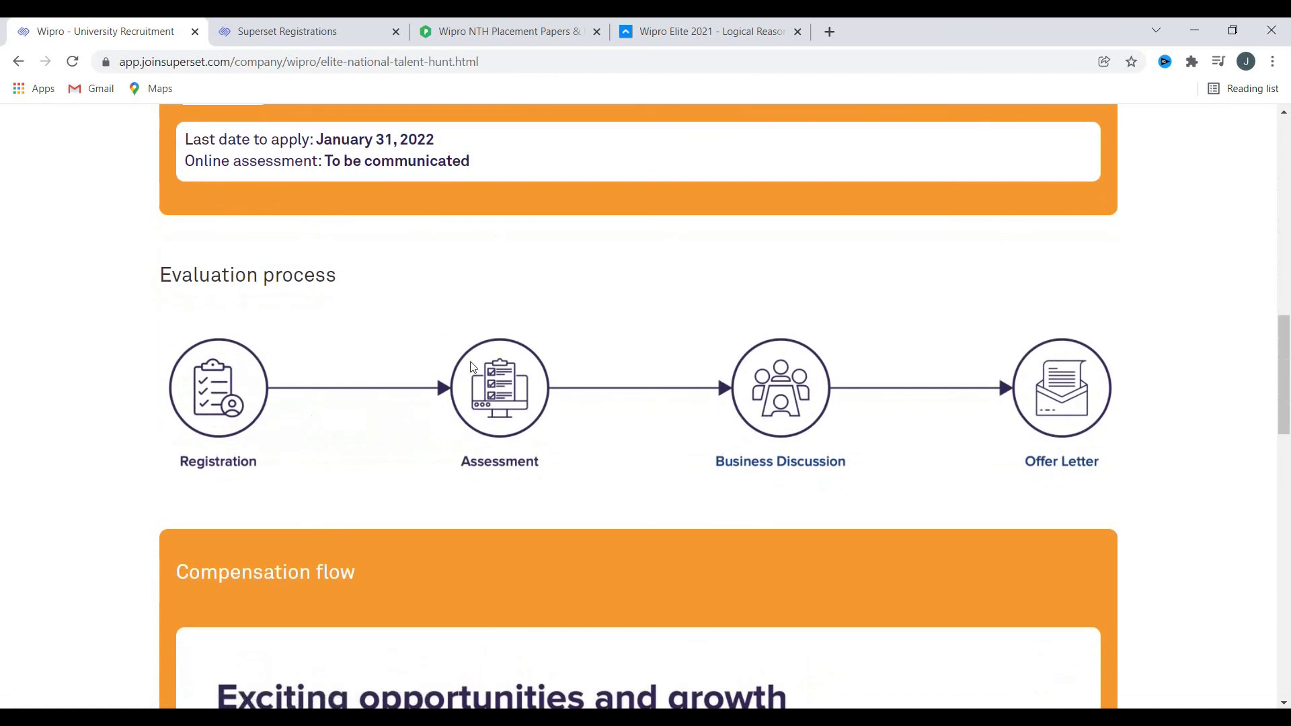
Look through the Wipro NTH syllabus on PrepInsta's placement papers page, covering Quants, English, Logical, Coding and Written Communication
click(464, 31)
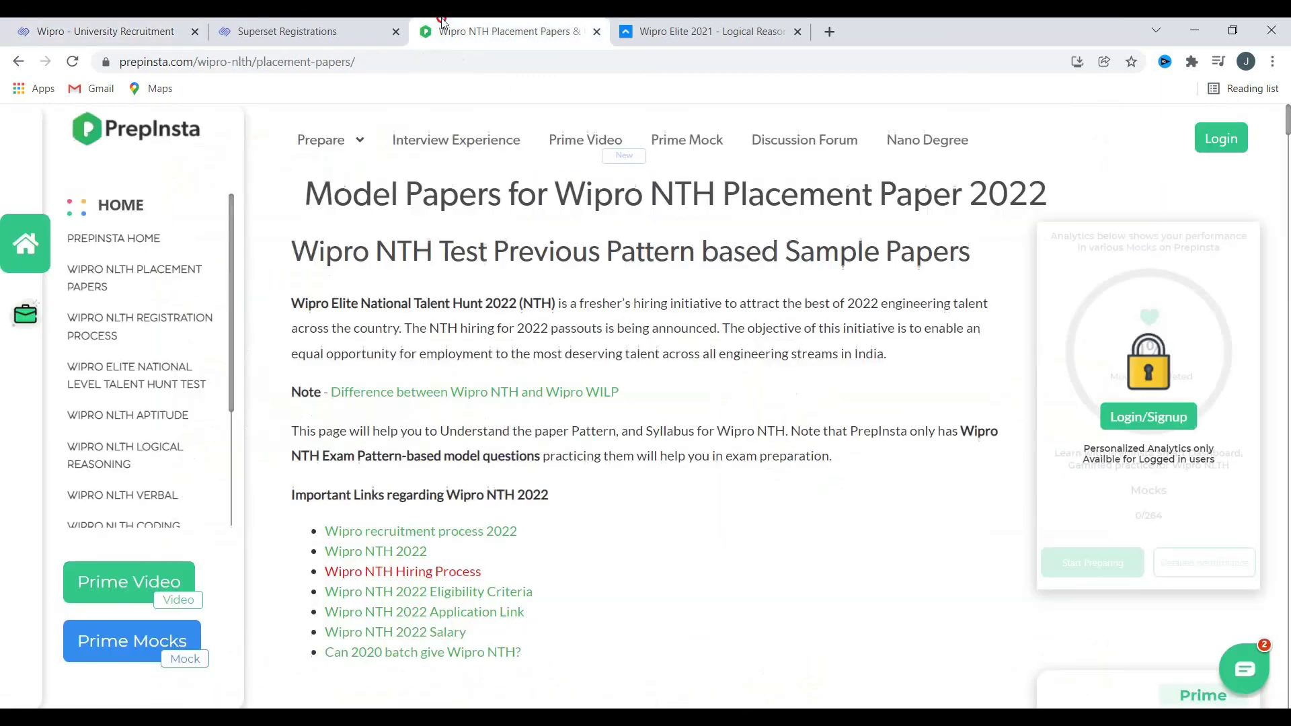
scroll(464, 520, down, 11)
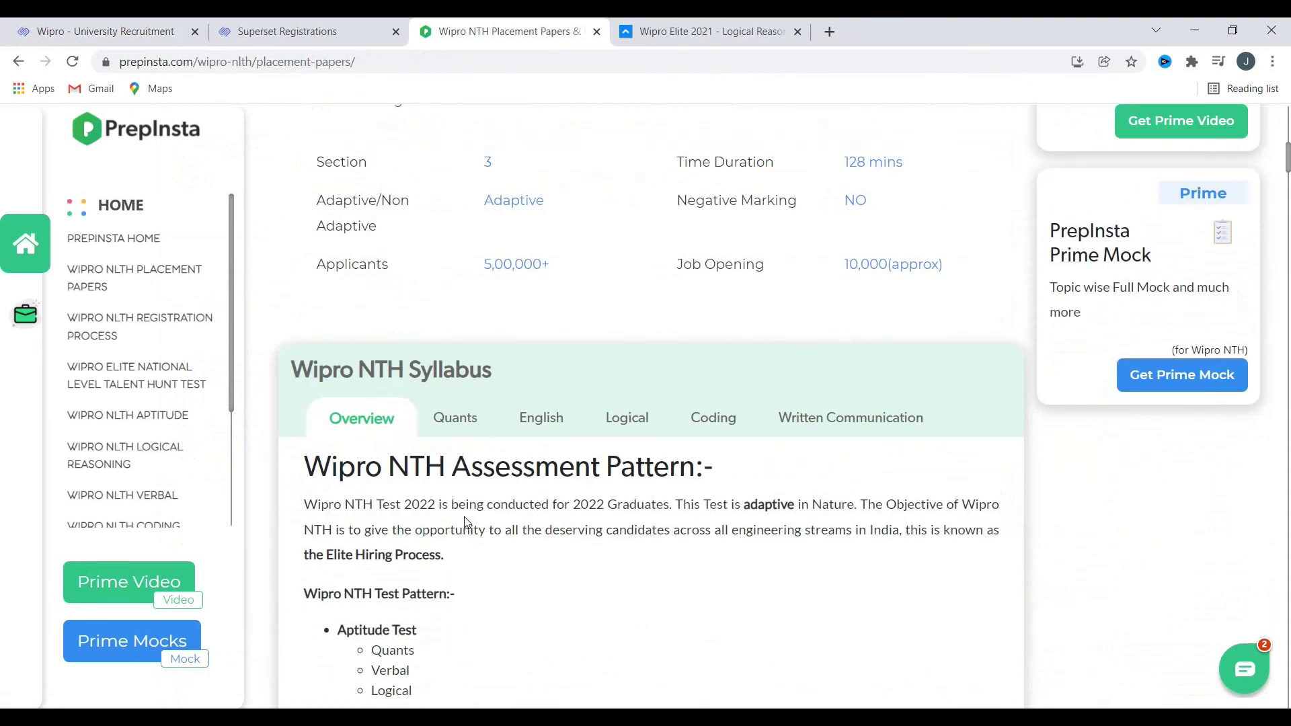
click(469, 420)
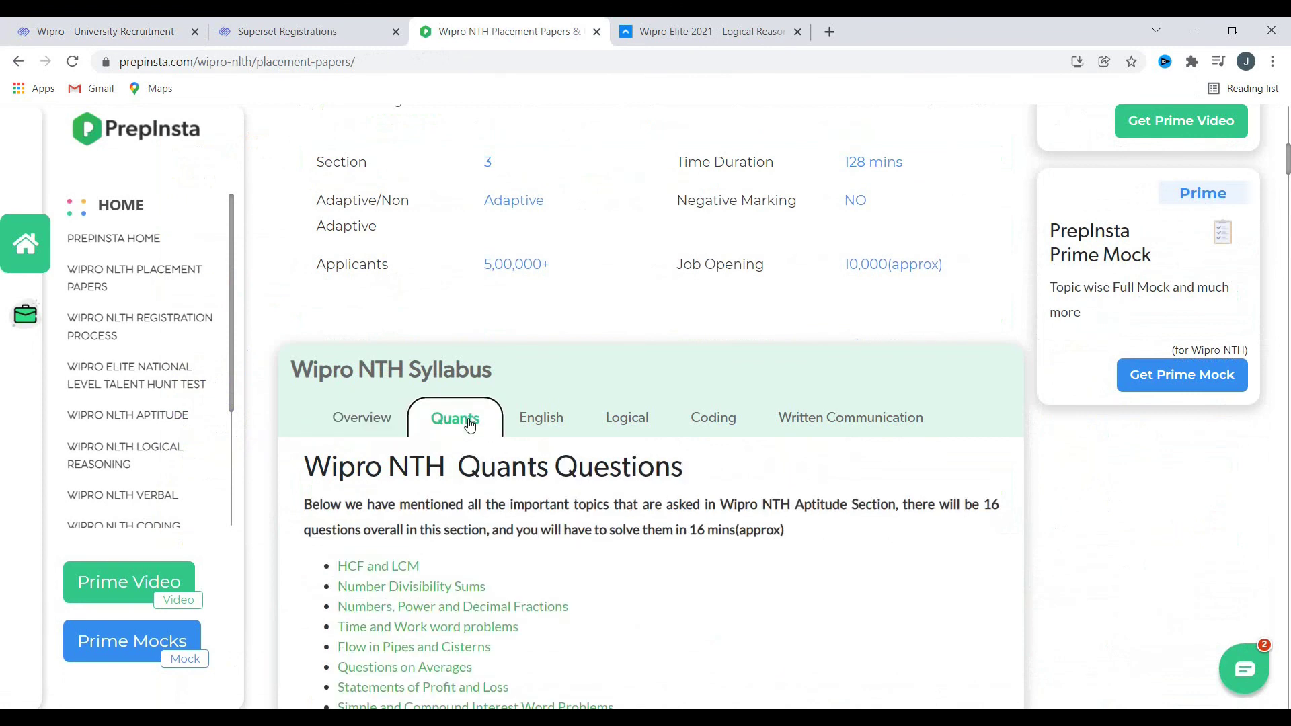
click(528, 433)
click(614, 418)
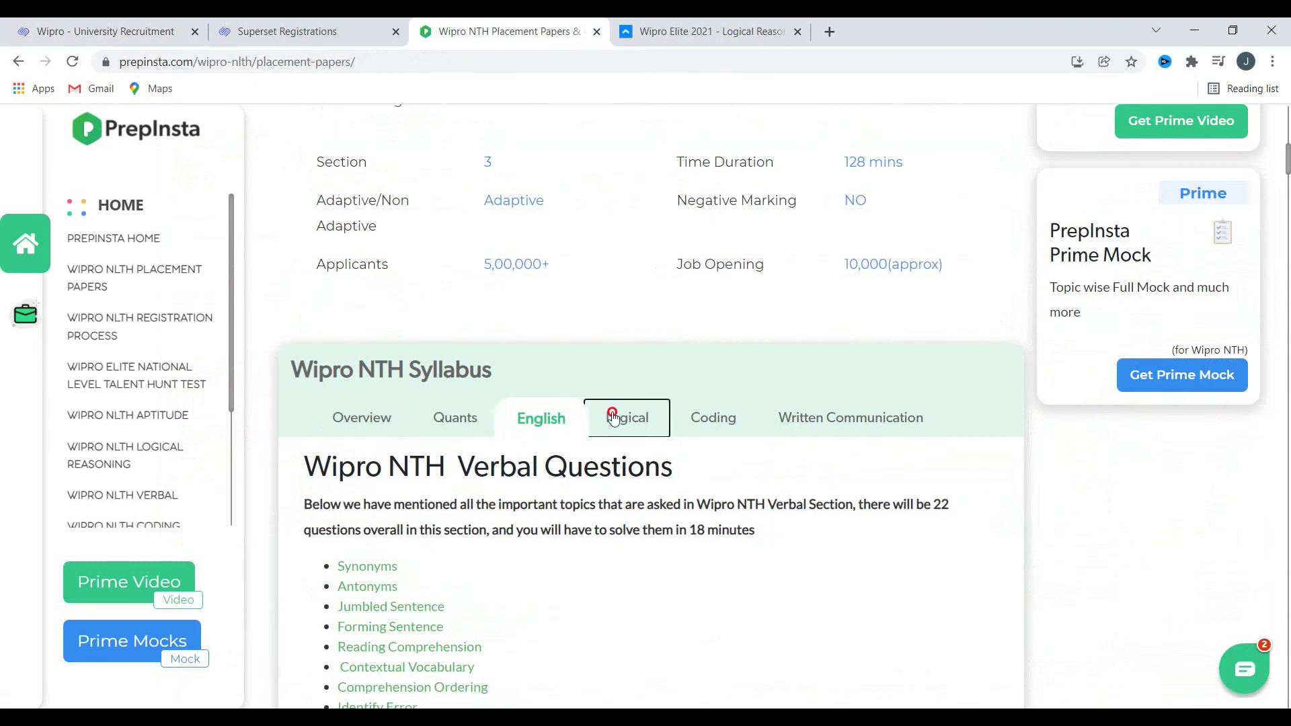
click(710, 420)
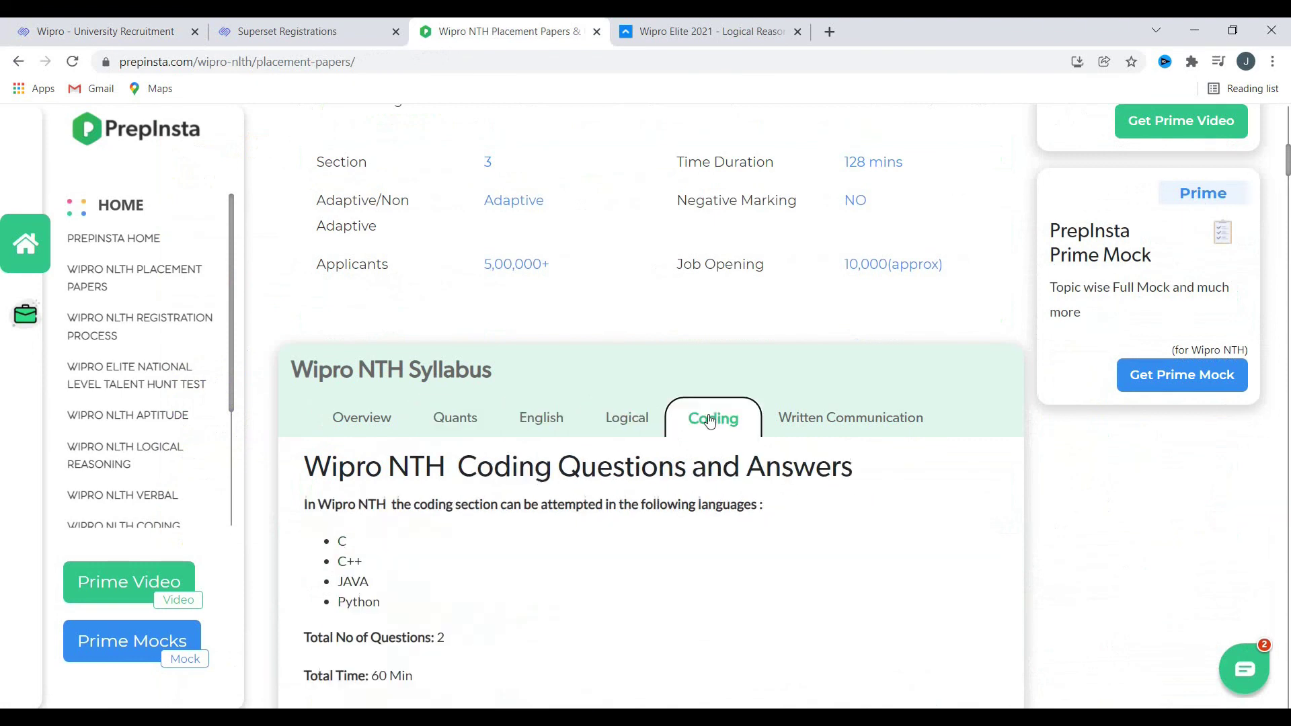
click(863, 421)
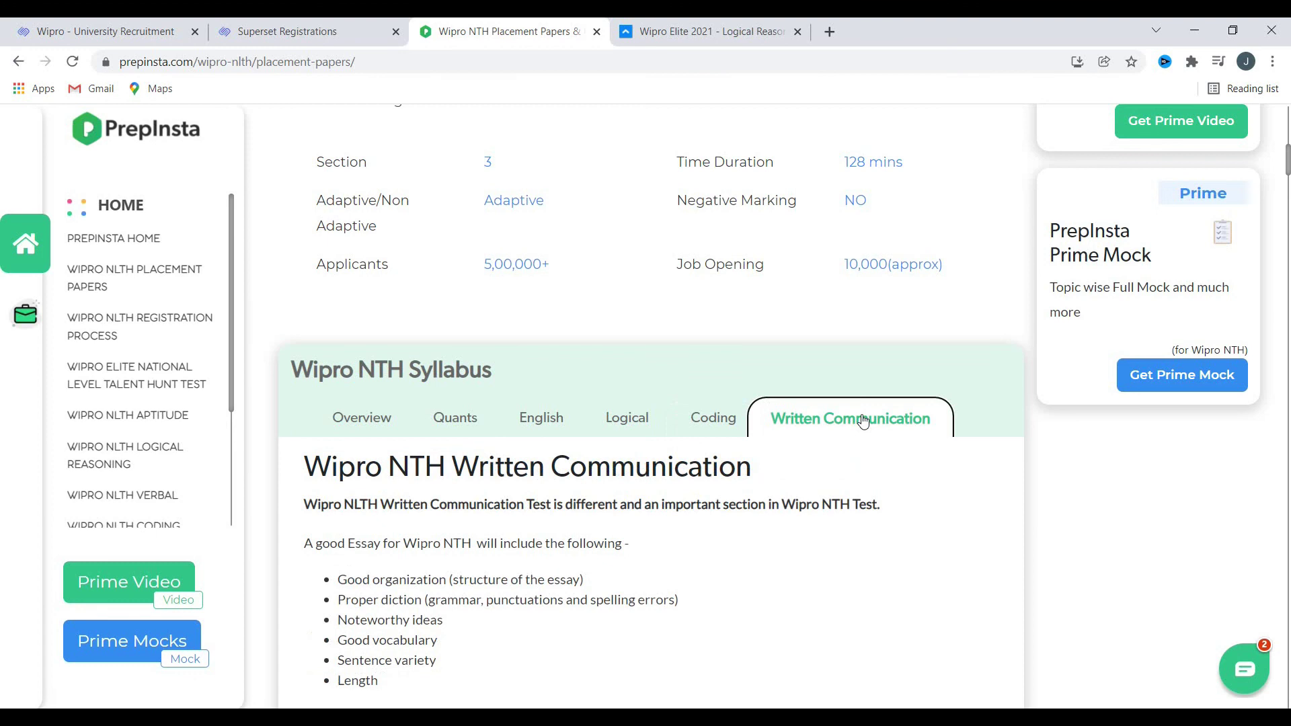
Check the Wipro NTH test's time duration and read the Written Communication section's details
scroll(863, 420, up, 3)
drag(840, 414, 908, 416)
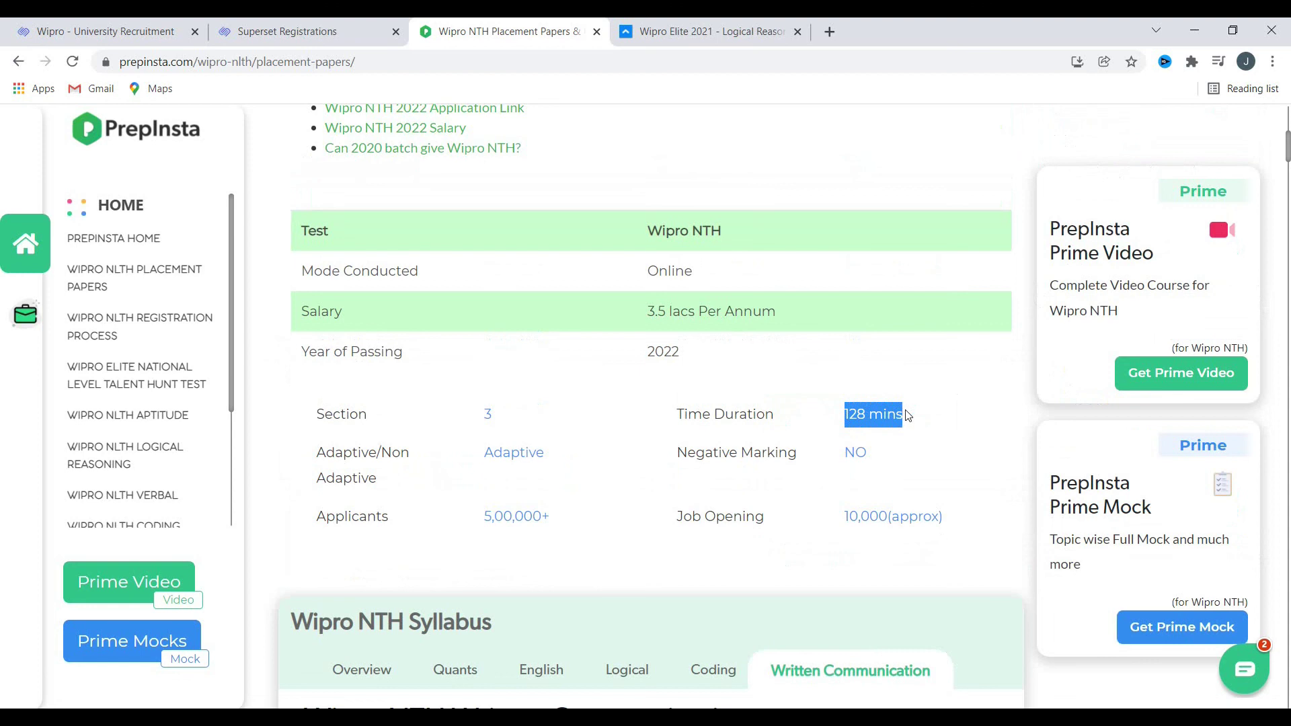
scroll(767, 447, down, 7)
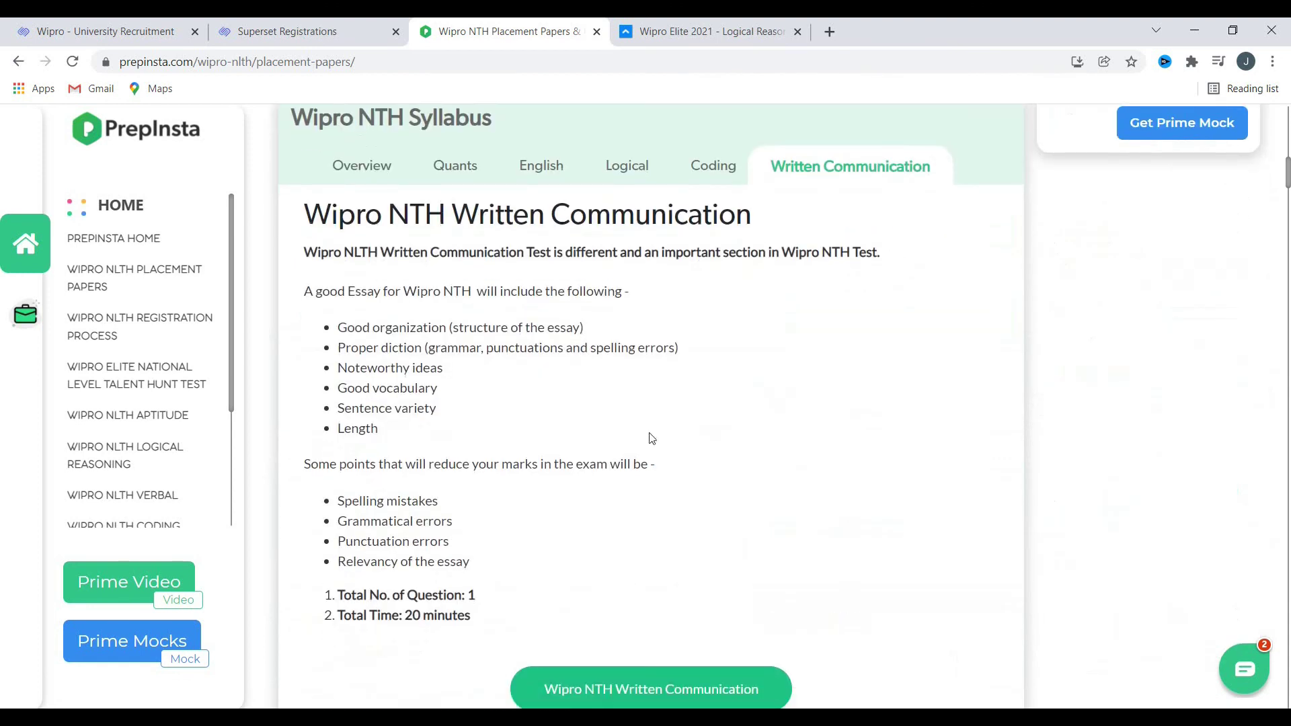
Examine the topics, question count and time for the Quants and English sections of the Wipro NTH syllabus
click(455, 166)
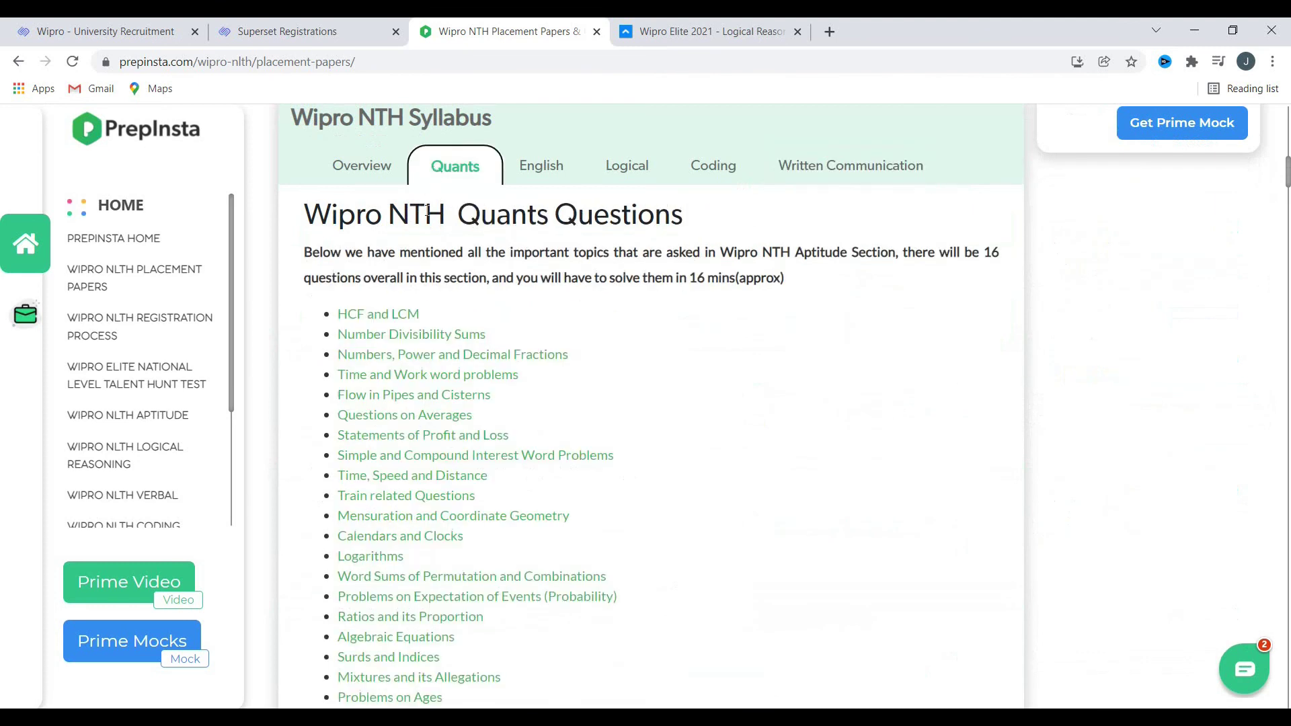
scroll(429, 312, down, 3)
scroll(427, 311, up, 3)
scroll(414, 592, down, 3)
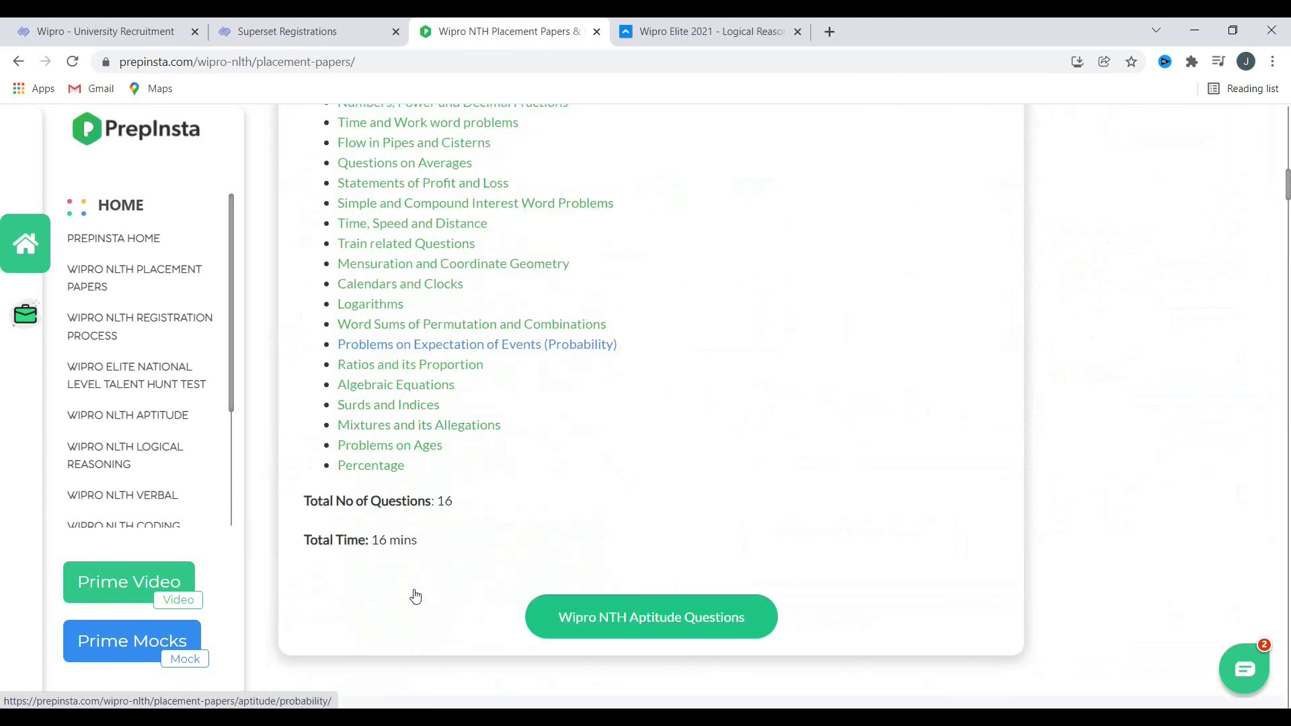
scroll(390, 269, up, 3)
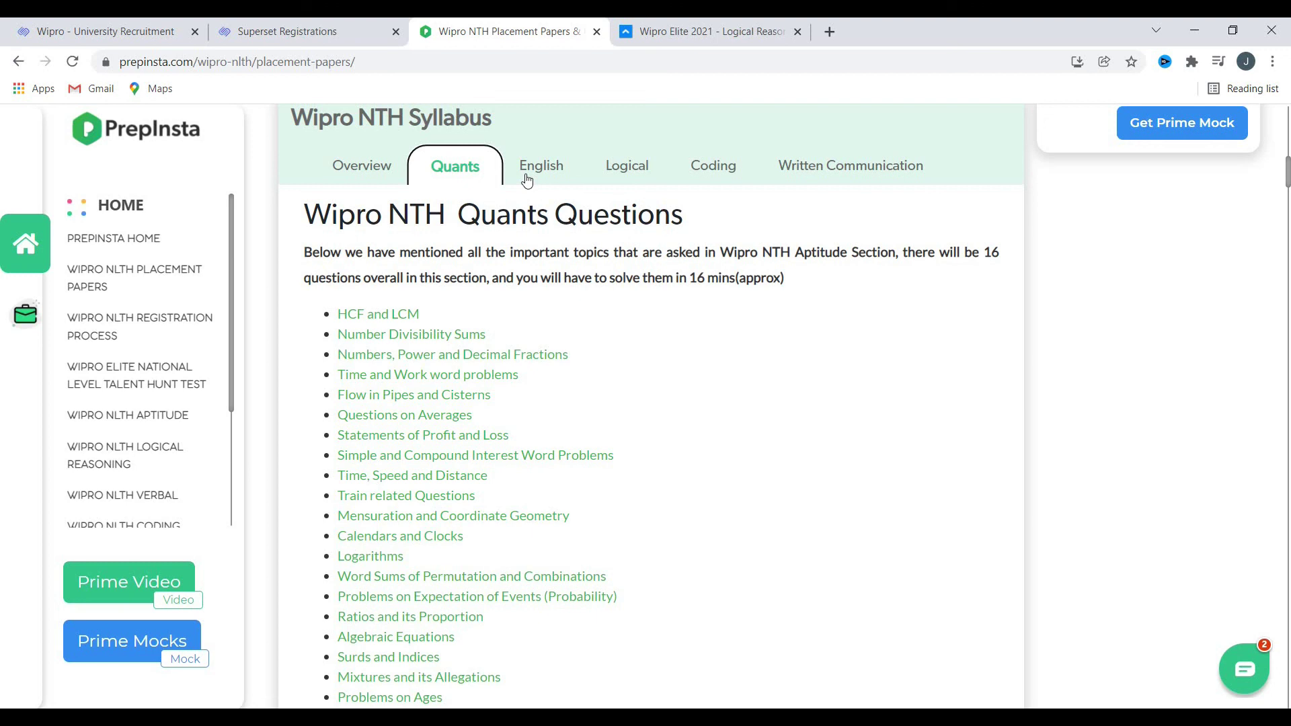
click(553, 180)
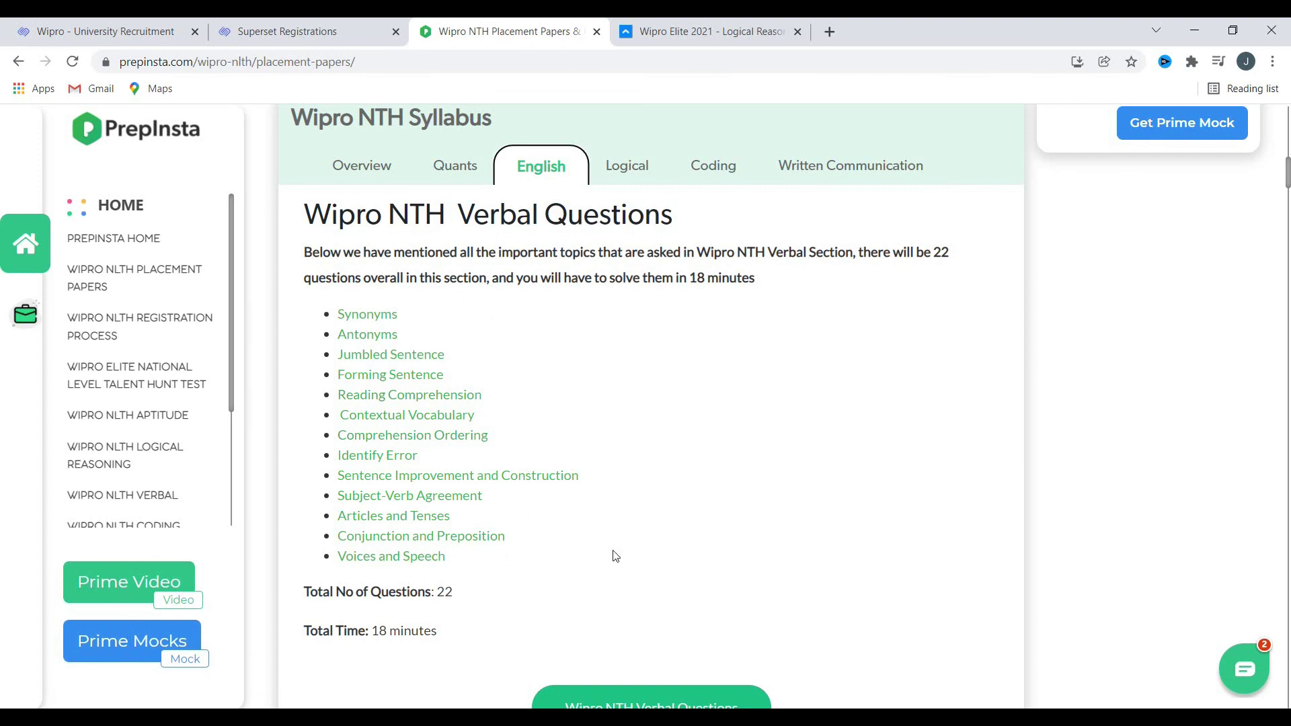
Examine the Logical, Coding and Written Communication sections of the Wipro NTH syllabus
click(642, 161)
click(706, 164)
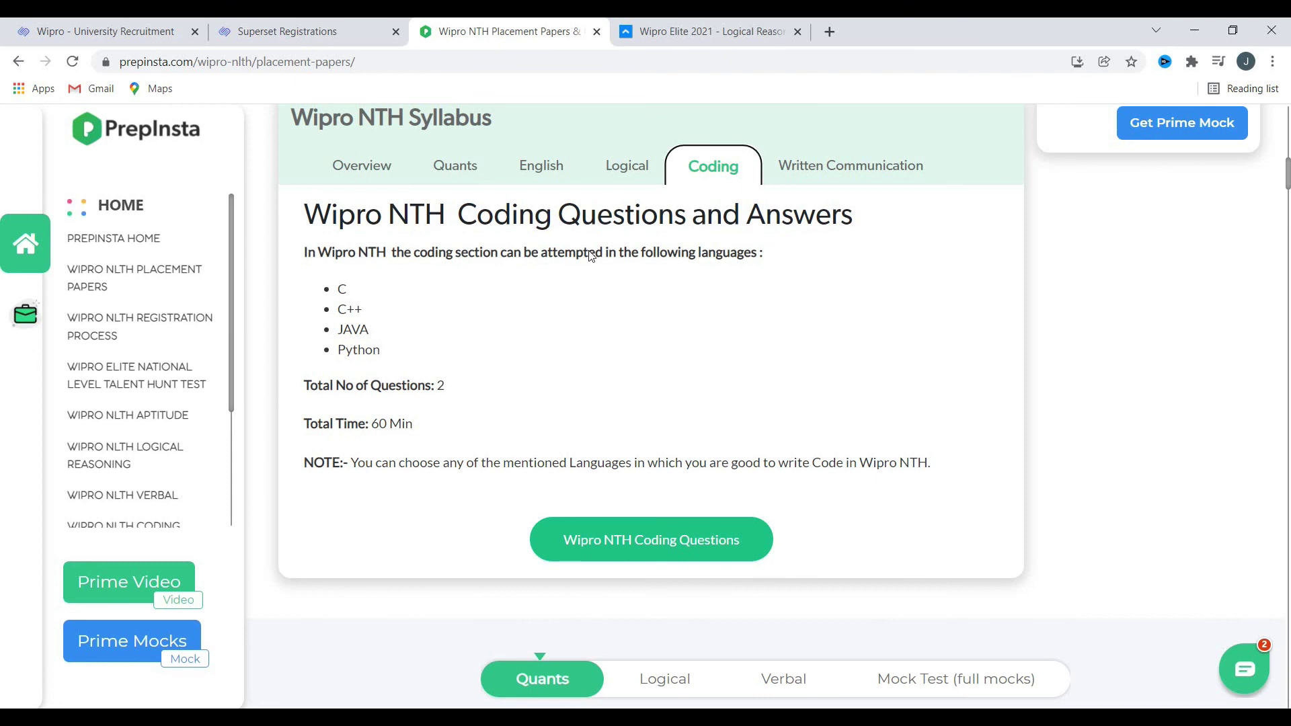
click(796, 175)
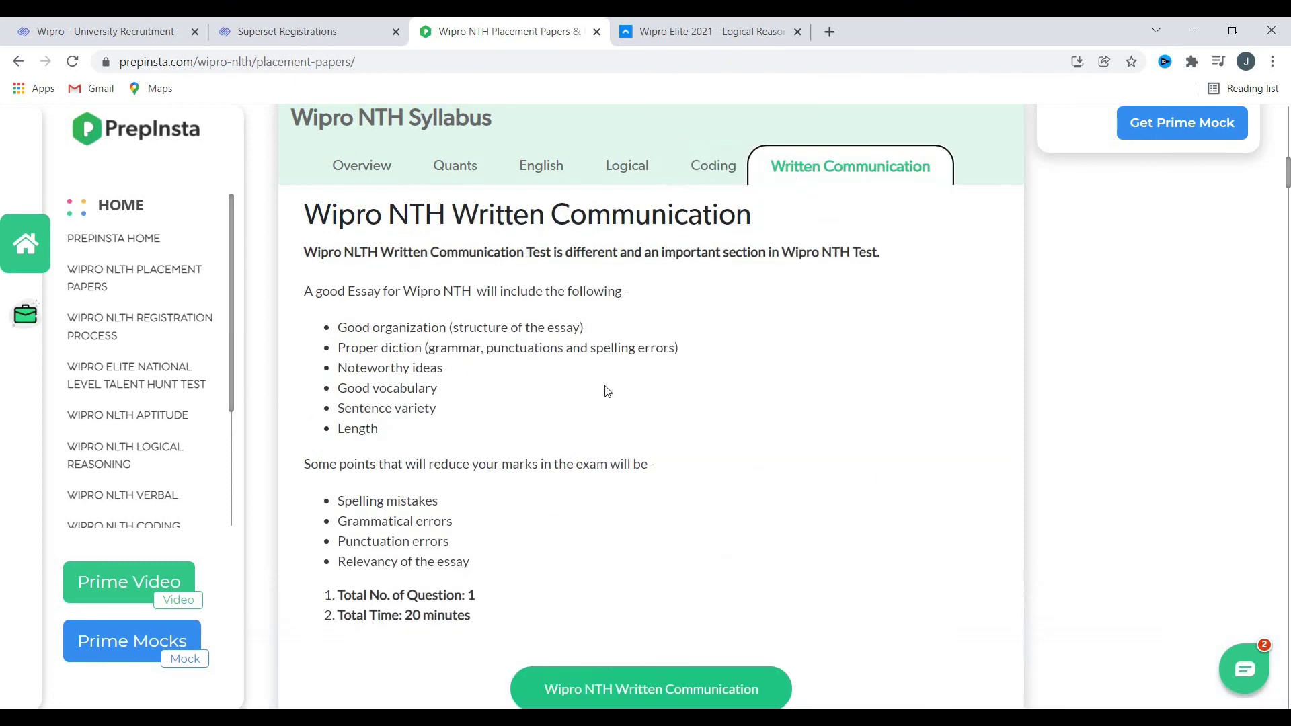
scroll(431, 497, down, 3)
scroll(428, 503, up, 3)
Look through the Quants practice topics offered below the Wipro NTH syllabus
scroll(475, 501, down, 6)
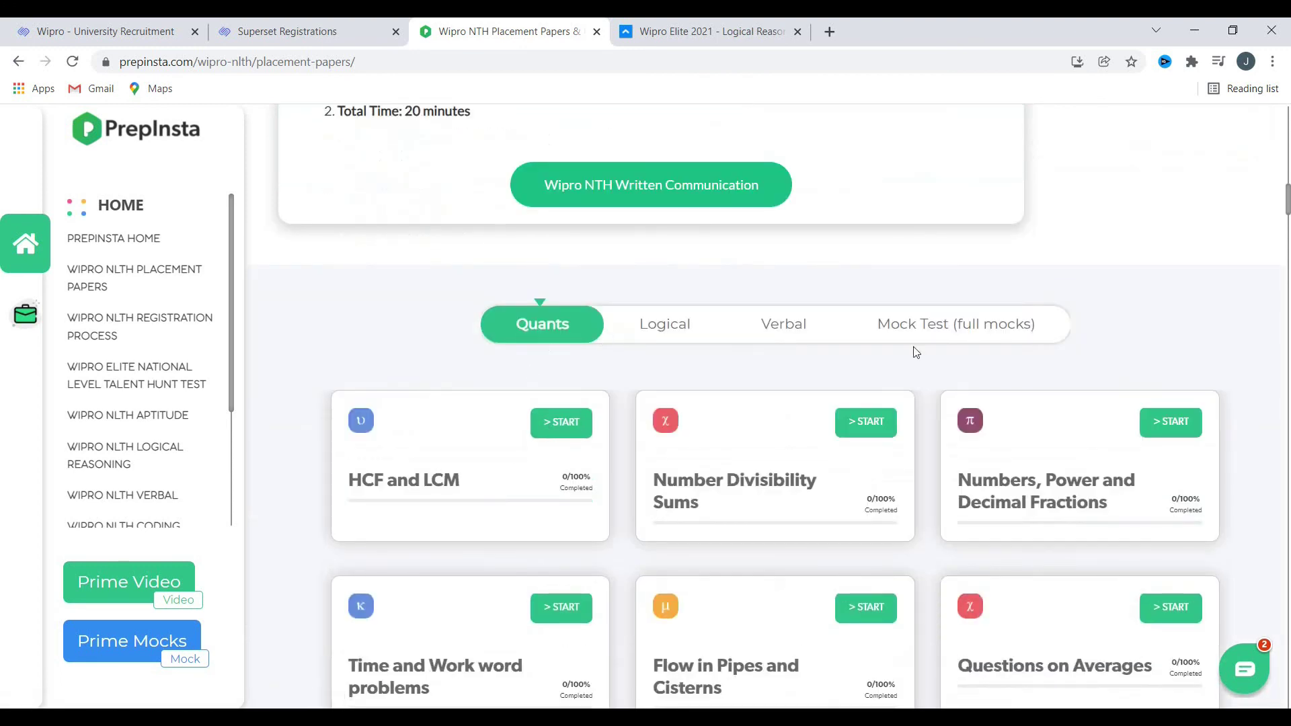
scroll(681, 431, down, 3)
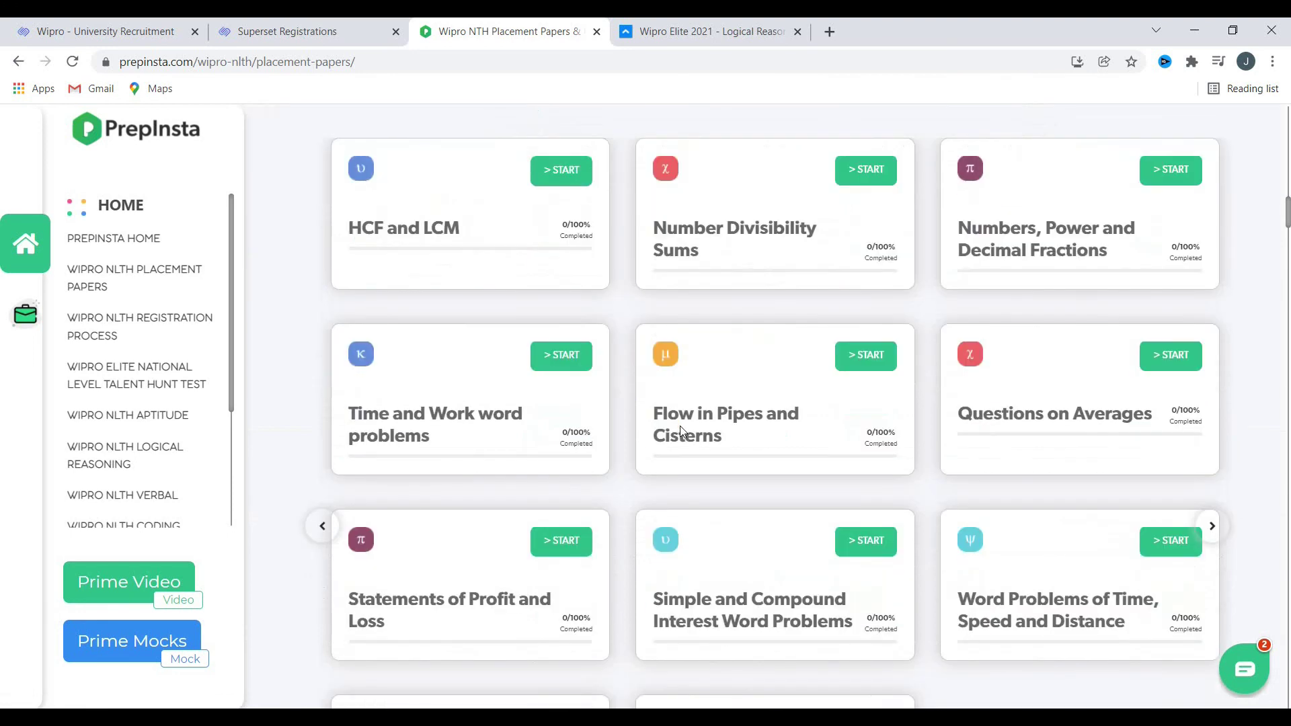
scroll(680, 426, down, 3)
scroll(678, 430, up, 3)
scroll(745, 183, up, 6)
Open the Coding Decoding Logic quiz page from the Logical practice topics, view its free material and return to the placement papers page
click(659, 581)
scroll(594, 380, down, 3)
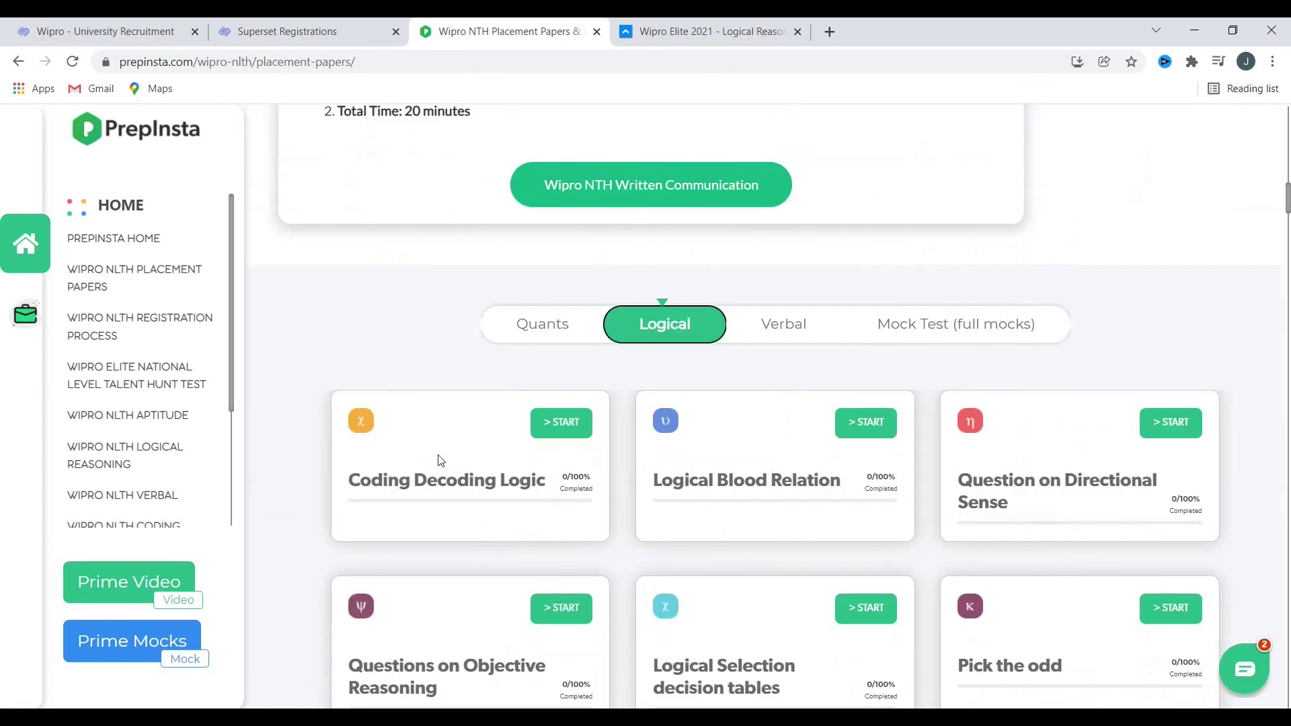
click(572, 431)
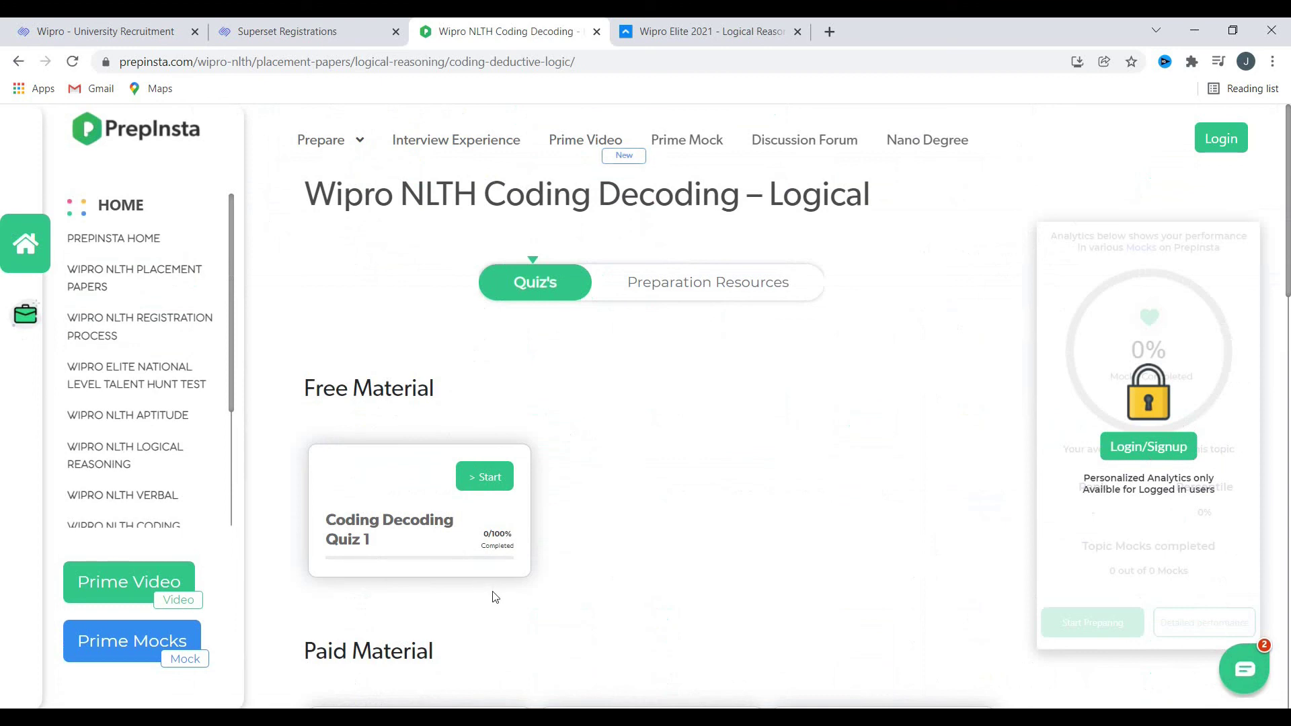
click(18, 61)
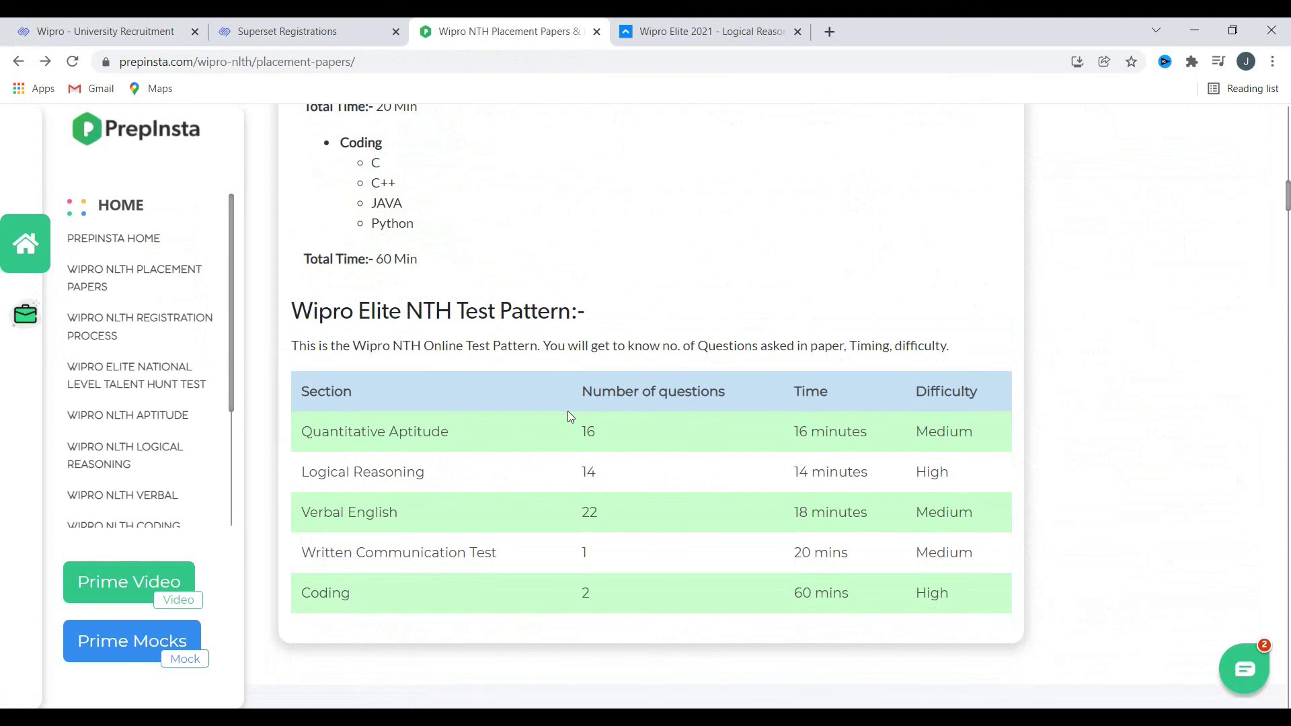
Look through the full list of Logical practice topics on the placement papers page
scroll(570, 410, down, 6)
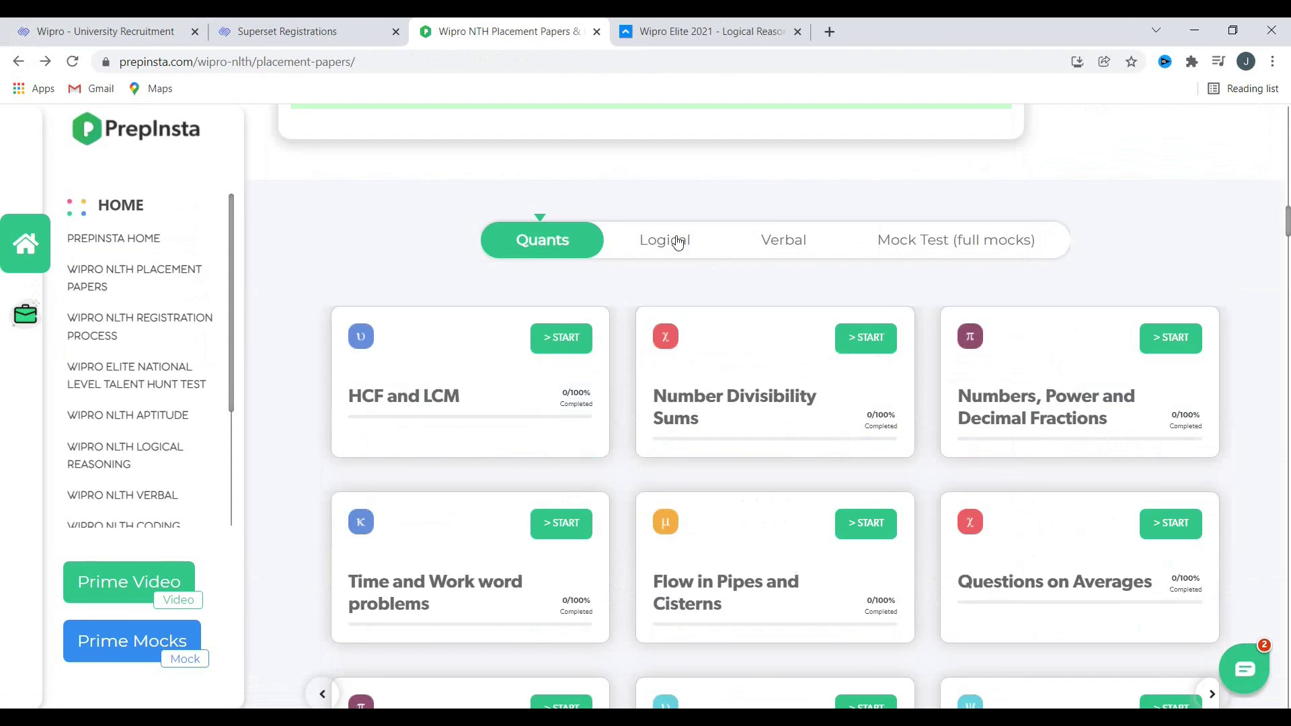
click(678, 243)
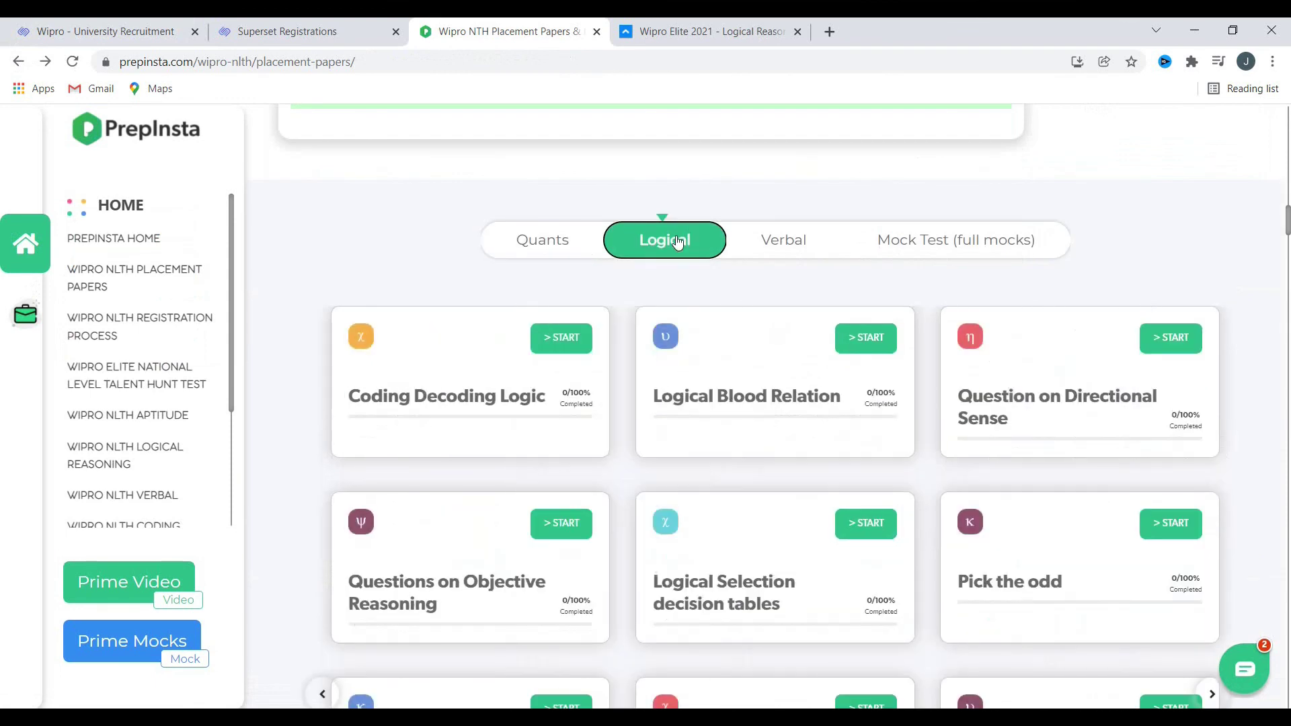
scroll(690, 330, down, 3)
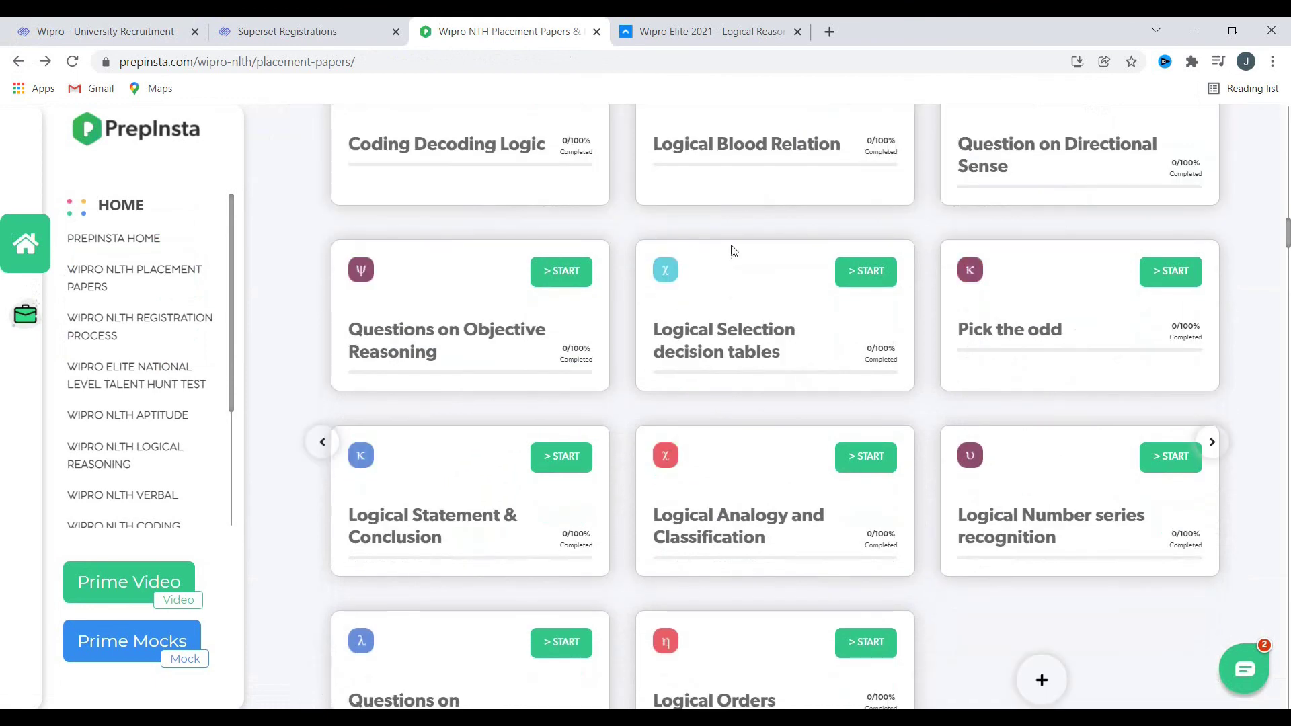
scroll(774, 336, up, 6)
View the Verbal practice topics and the full mock test details
click(800, 485)
scroll(791, 509, down, 1)
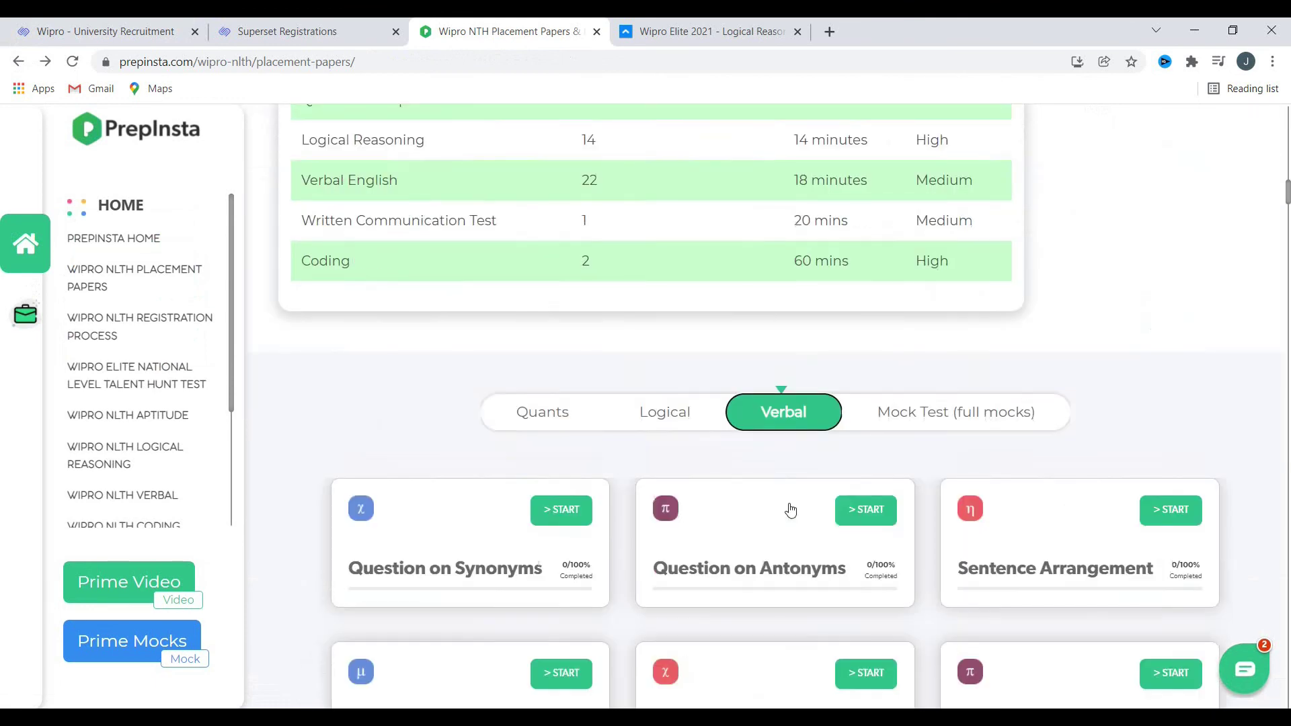
scroll(791, 509, down, 2)
click(898, 243)
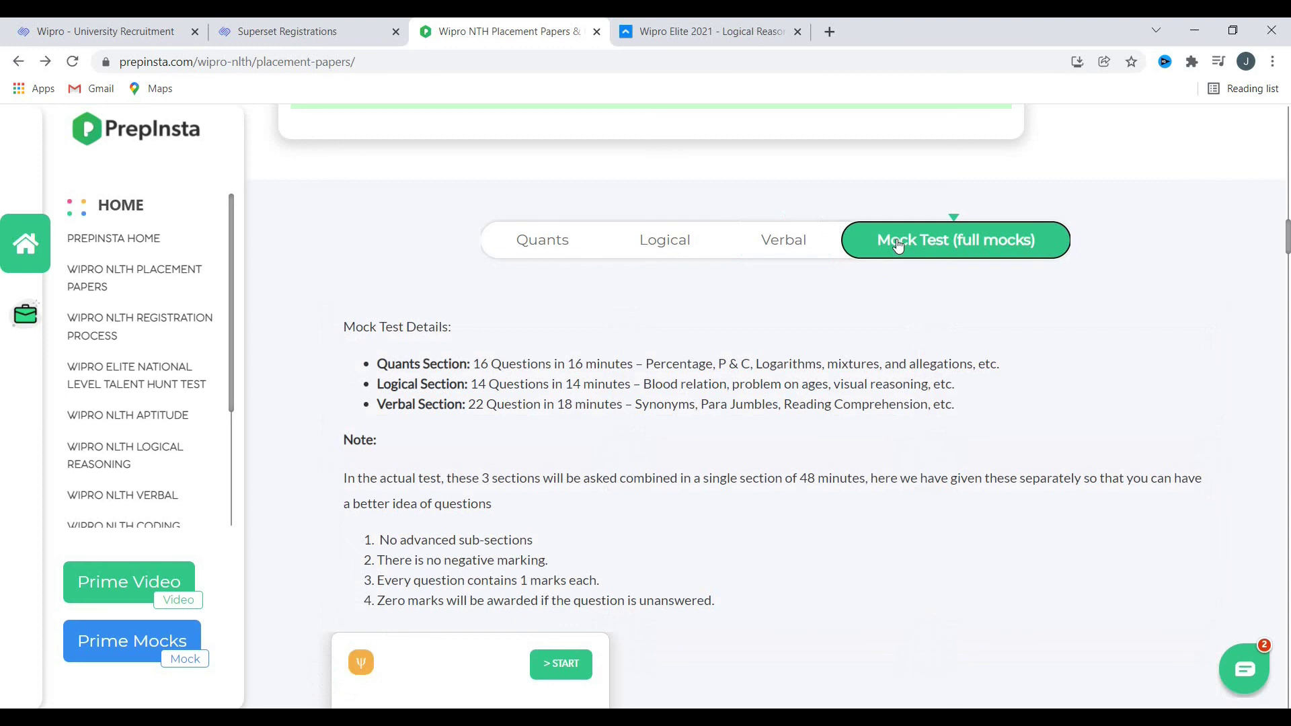
Return to the syllabus's Coding section and open the Wipro NTH Coding Questions page
scroll(899, 247, up, 14)
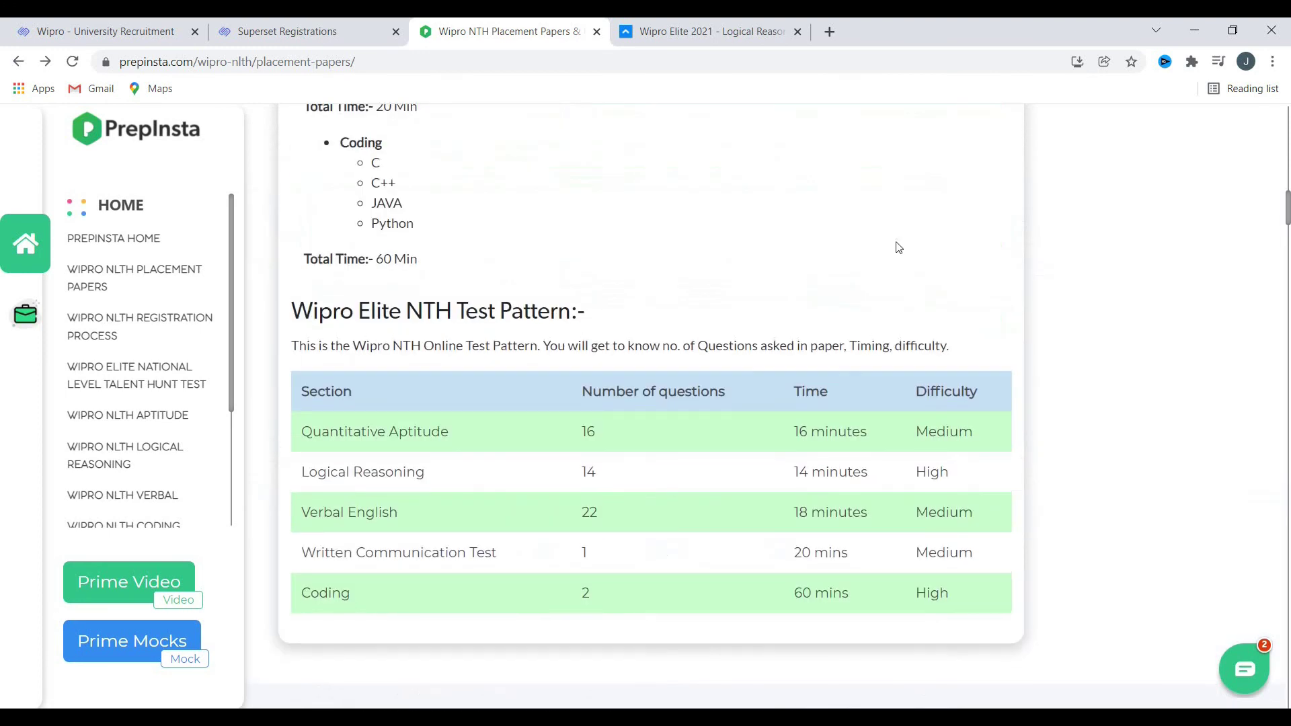
scroll(760, 323, down, 10)
scroll(760, 324, up, 14)
click(717, 423)
scroll(722, 428, down, 7)
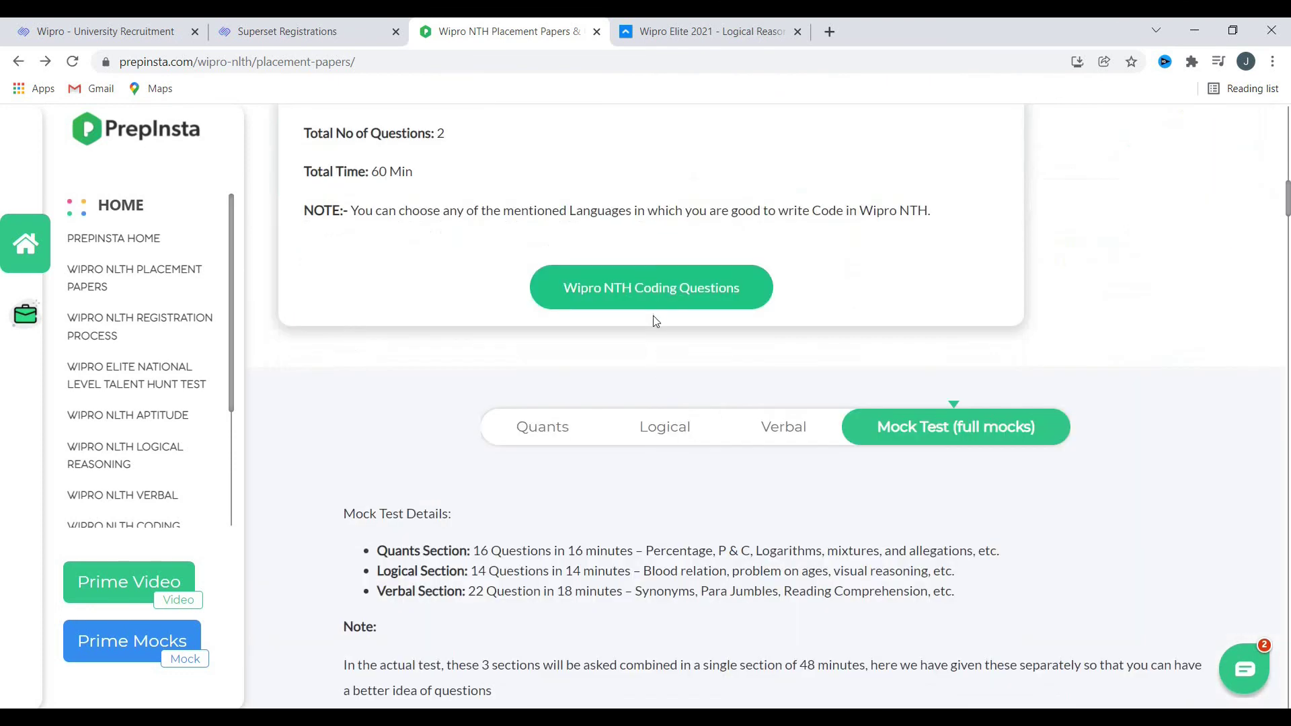
click(664, 292)
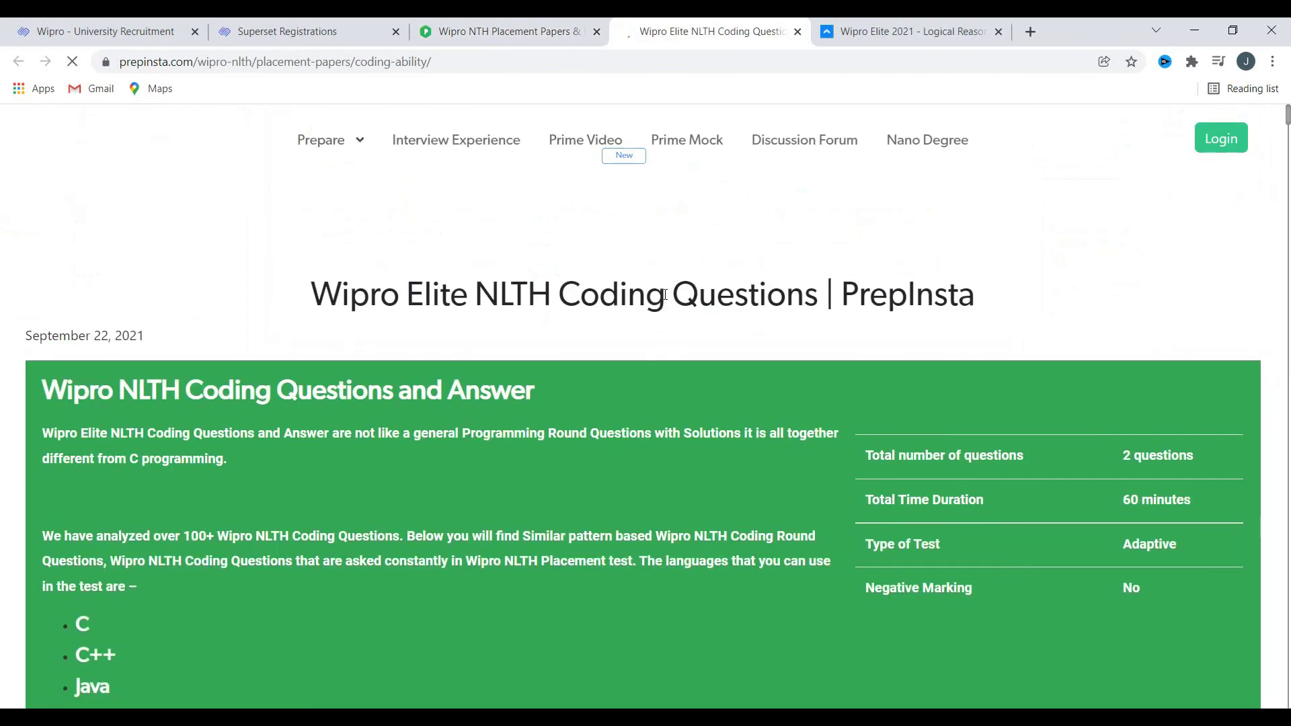
Look through the programming practice questions and the free C, C++, Java and Python coding material
scroll(647, 326, down, 5)
scroll(647, 331, down, 4)
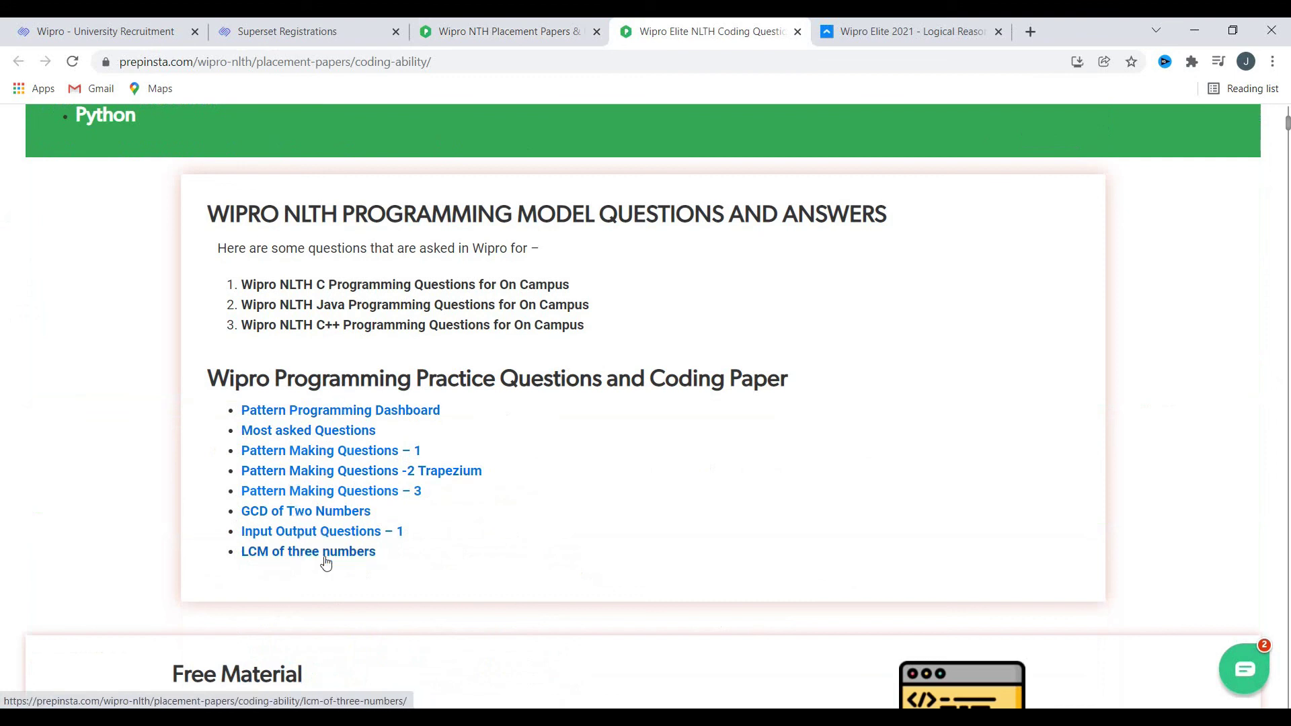
scroll(326, 564, down, 3)
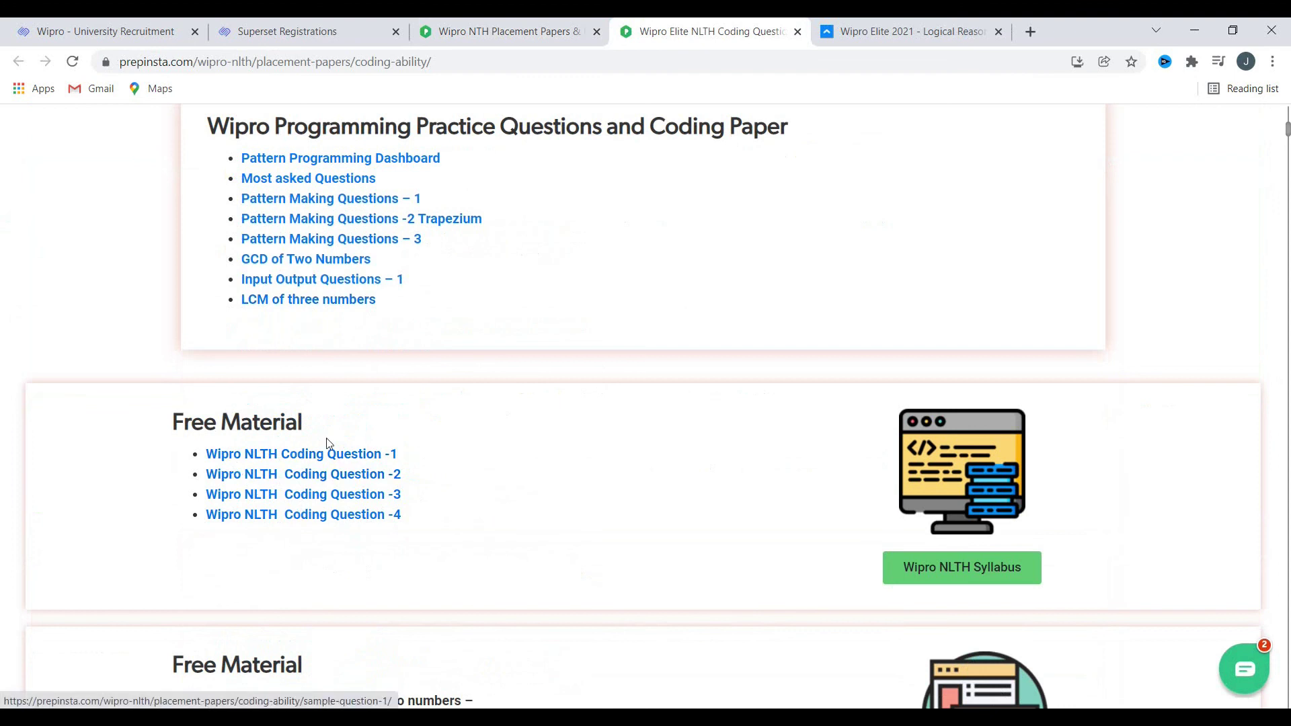
scroll(314, 486, down, 3)
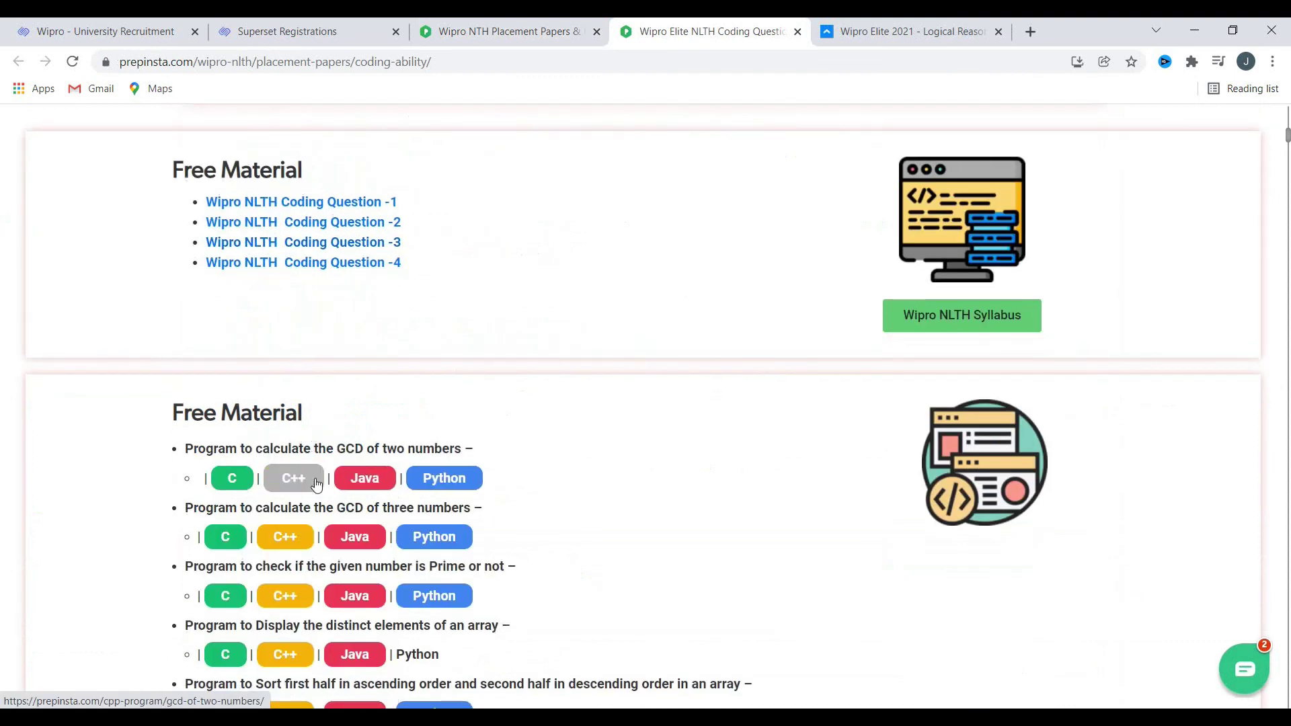
scroll(289, 484, down, 3)
scroll(304, 432, down, 5)
scroll(329, 386, up, 5)
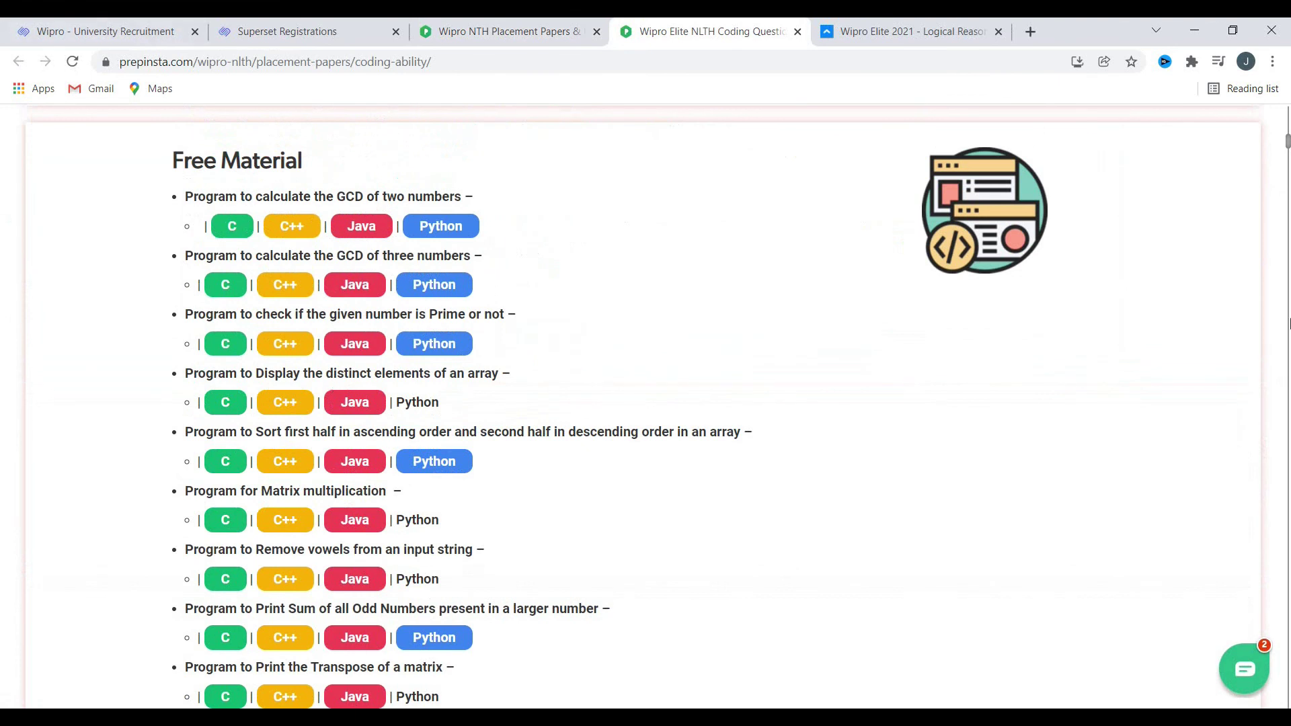
Go back to the placement papers page, read the syllabus's Written Communication section and return to the page's introduction
click(508, 31)
scroll(657, 390, up, 10)
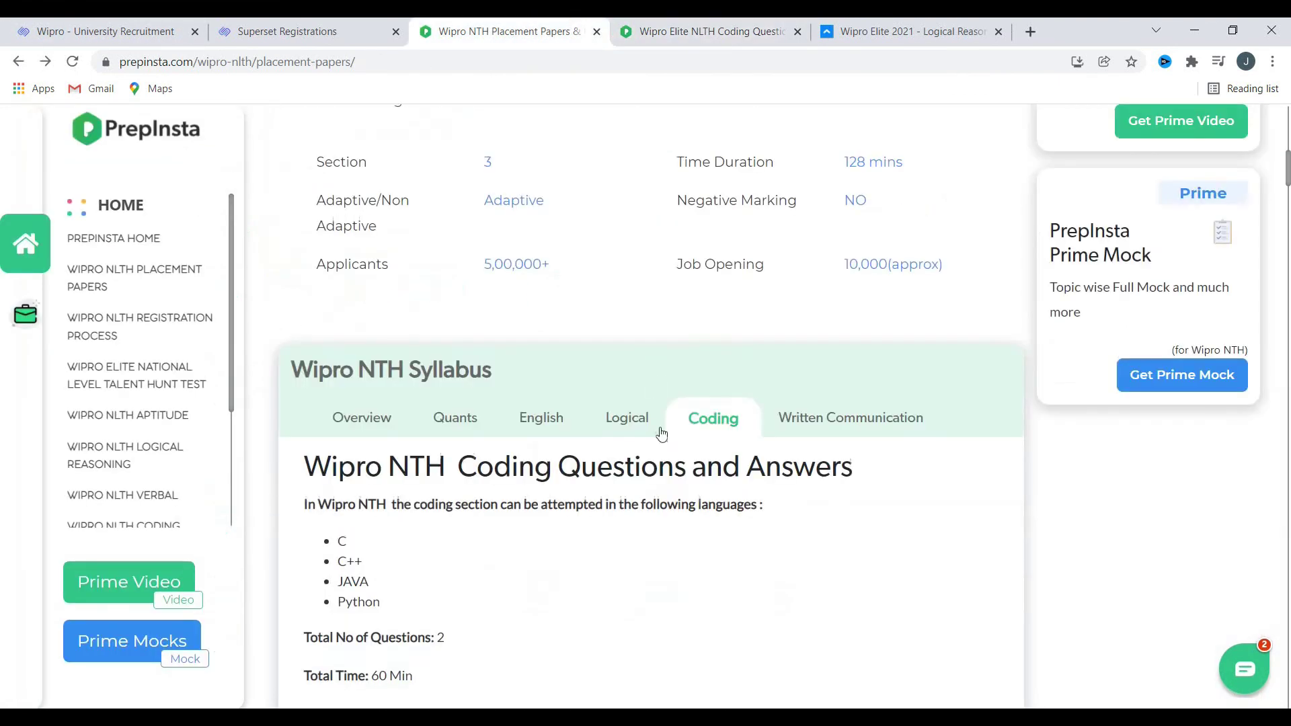
scroll(672, 462, down, 4)
scroll(726, 470, down, 3)
click(858, 423)
scroll(775, 547, down, 3)
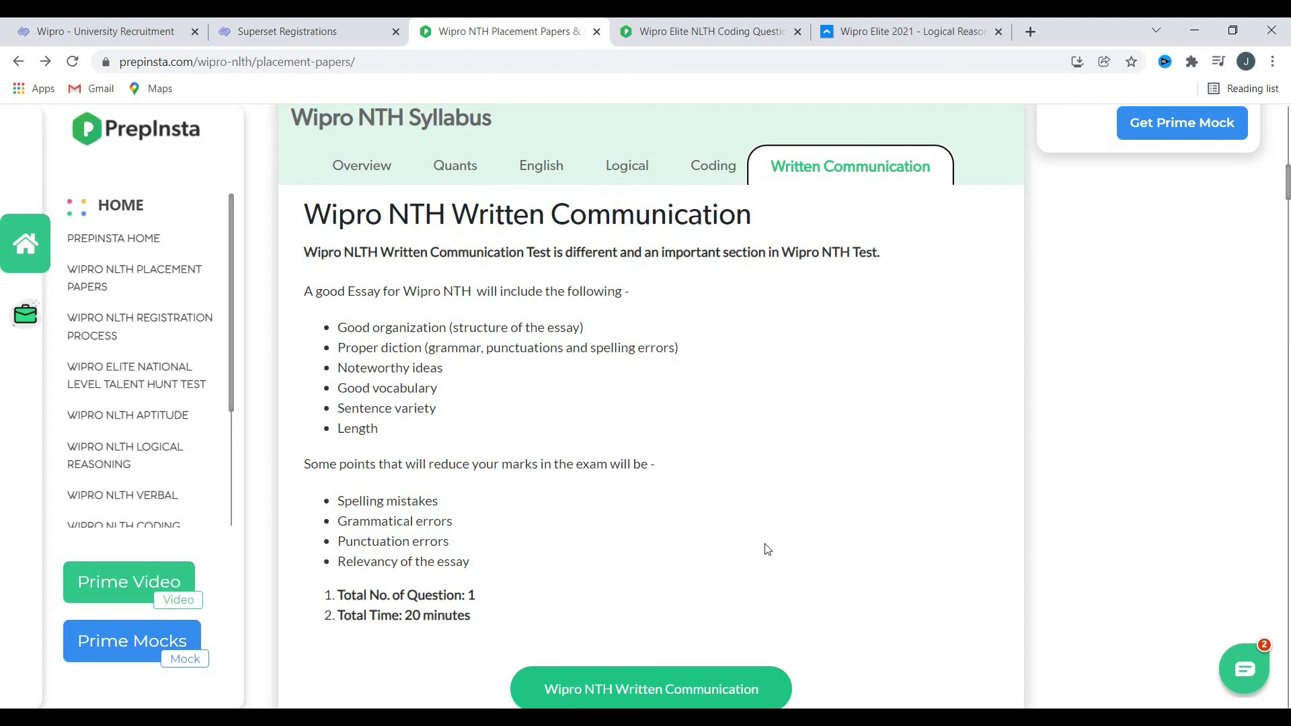
scroll(764, 539, up, 6)
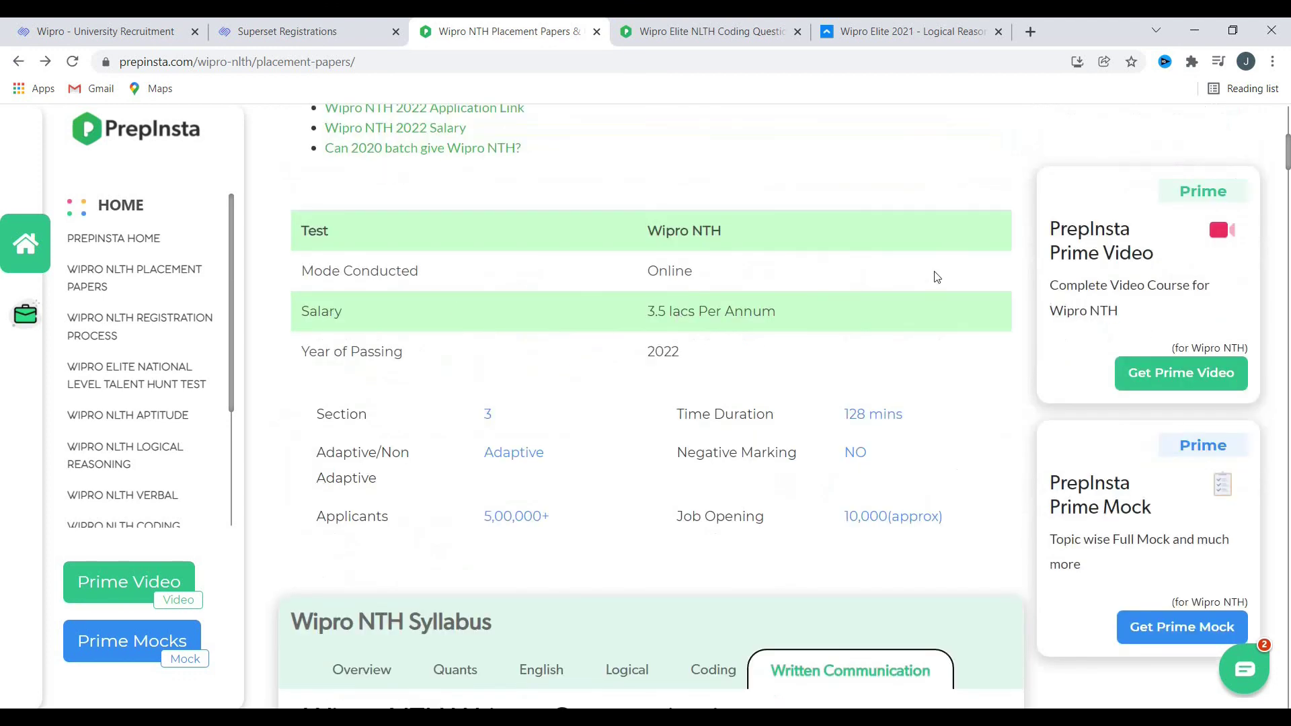
scroll(937, 277, up, 6)
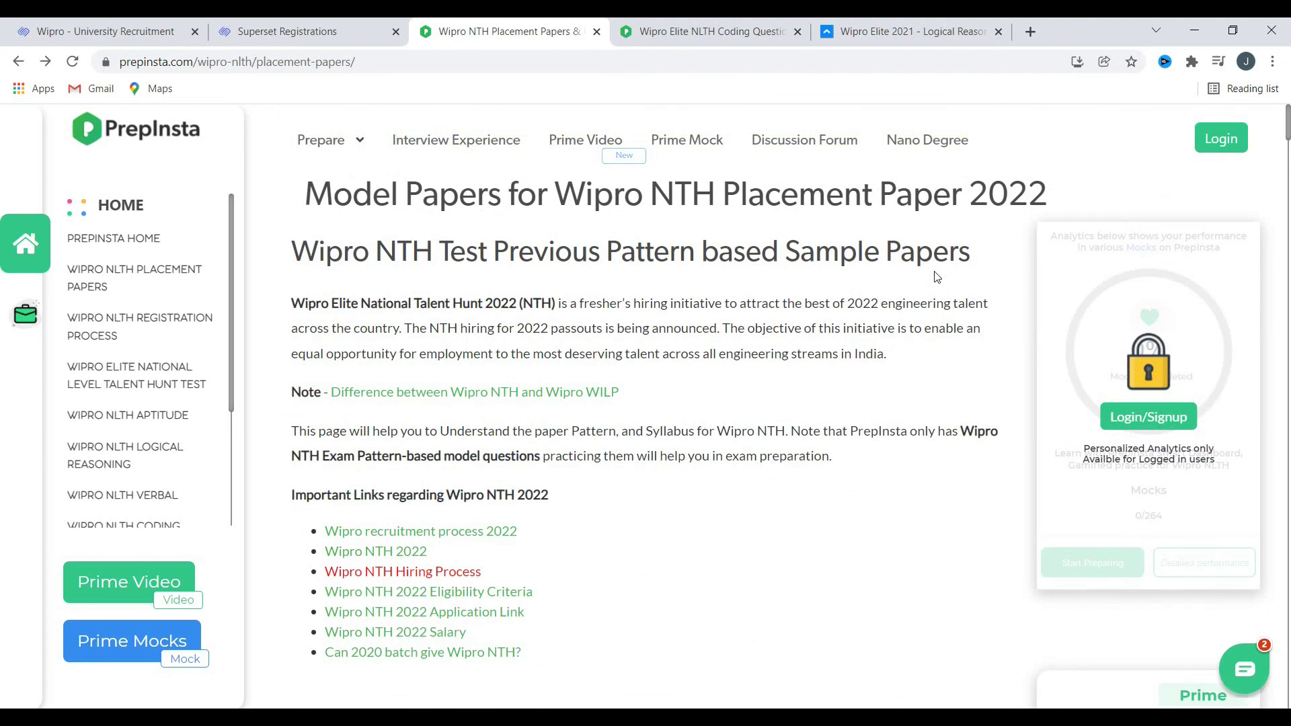